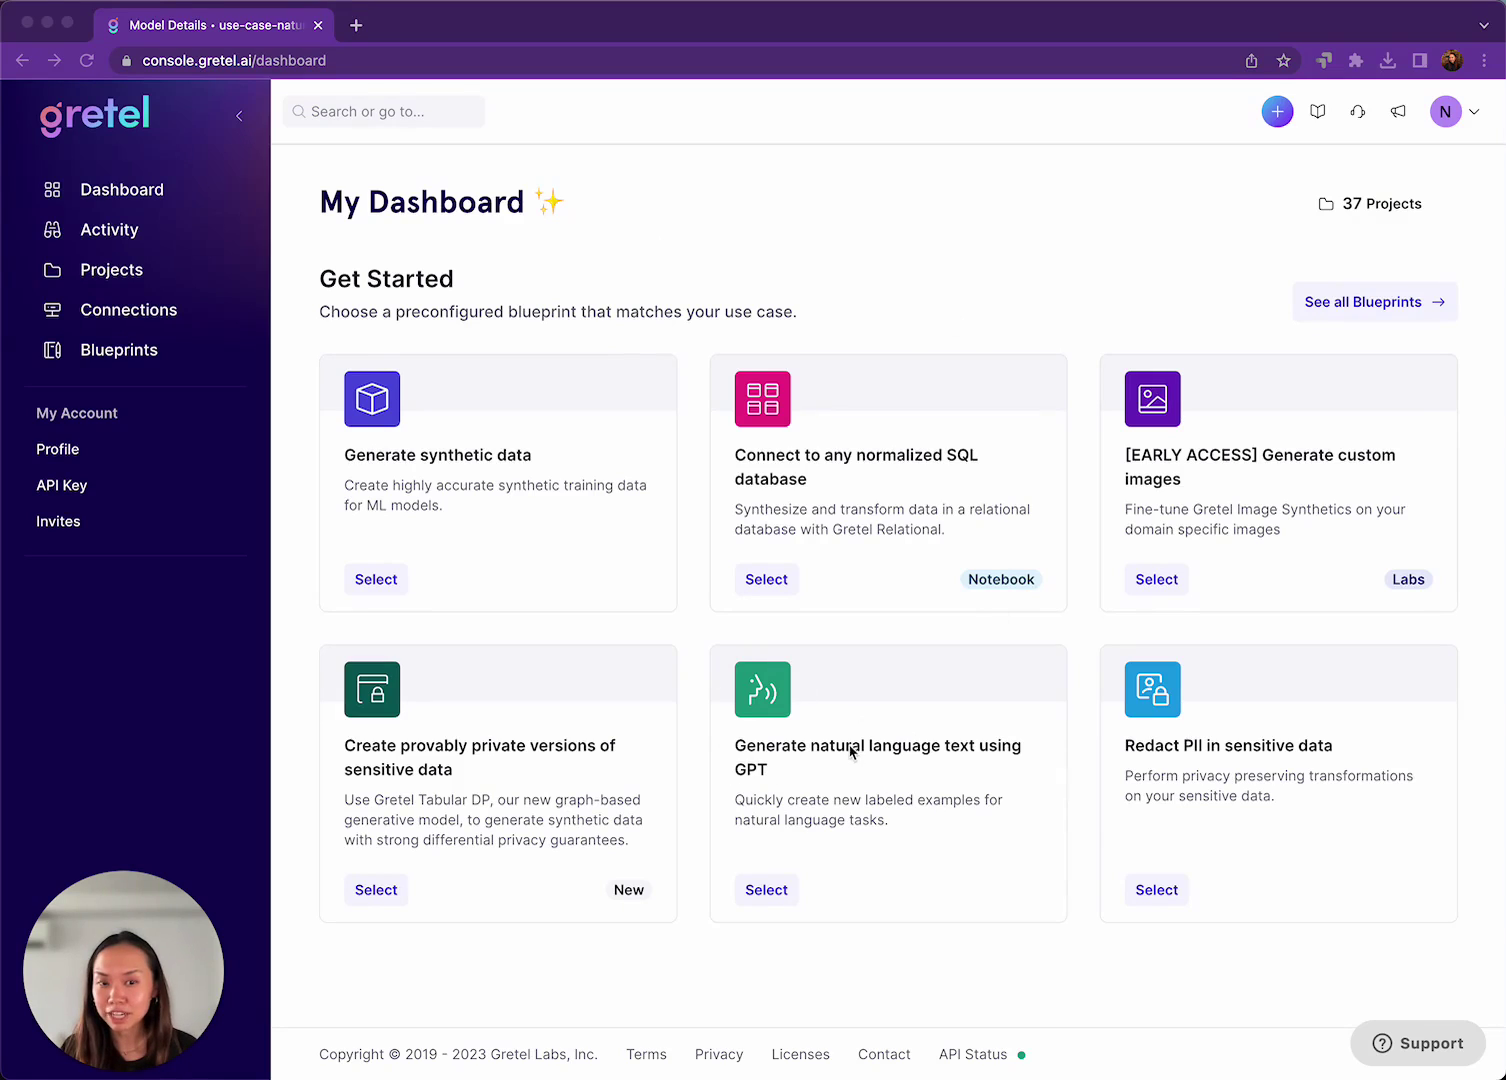
- Set up the natural language text GPT blueprint in the use-case-natural-lang-gpt-2 project with the existing amazon-dress-reviews.csv data source
click(772, 890)
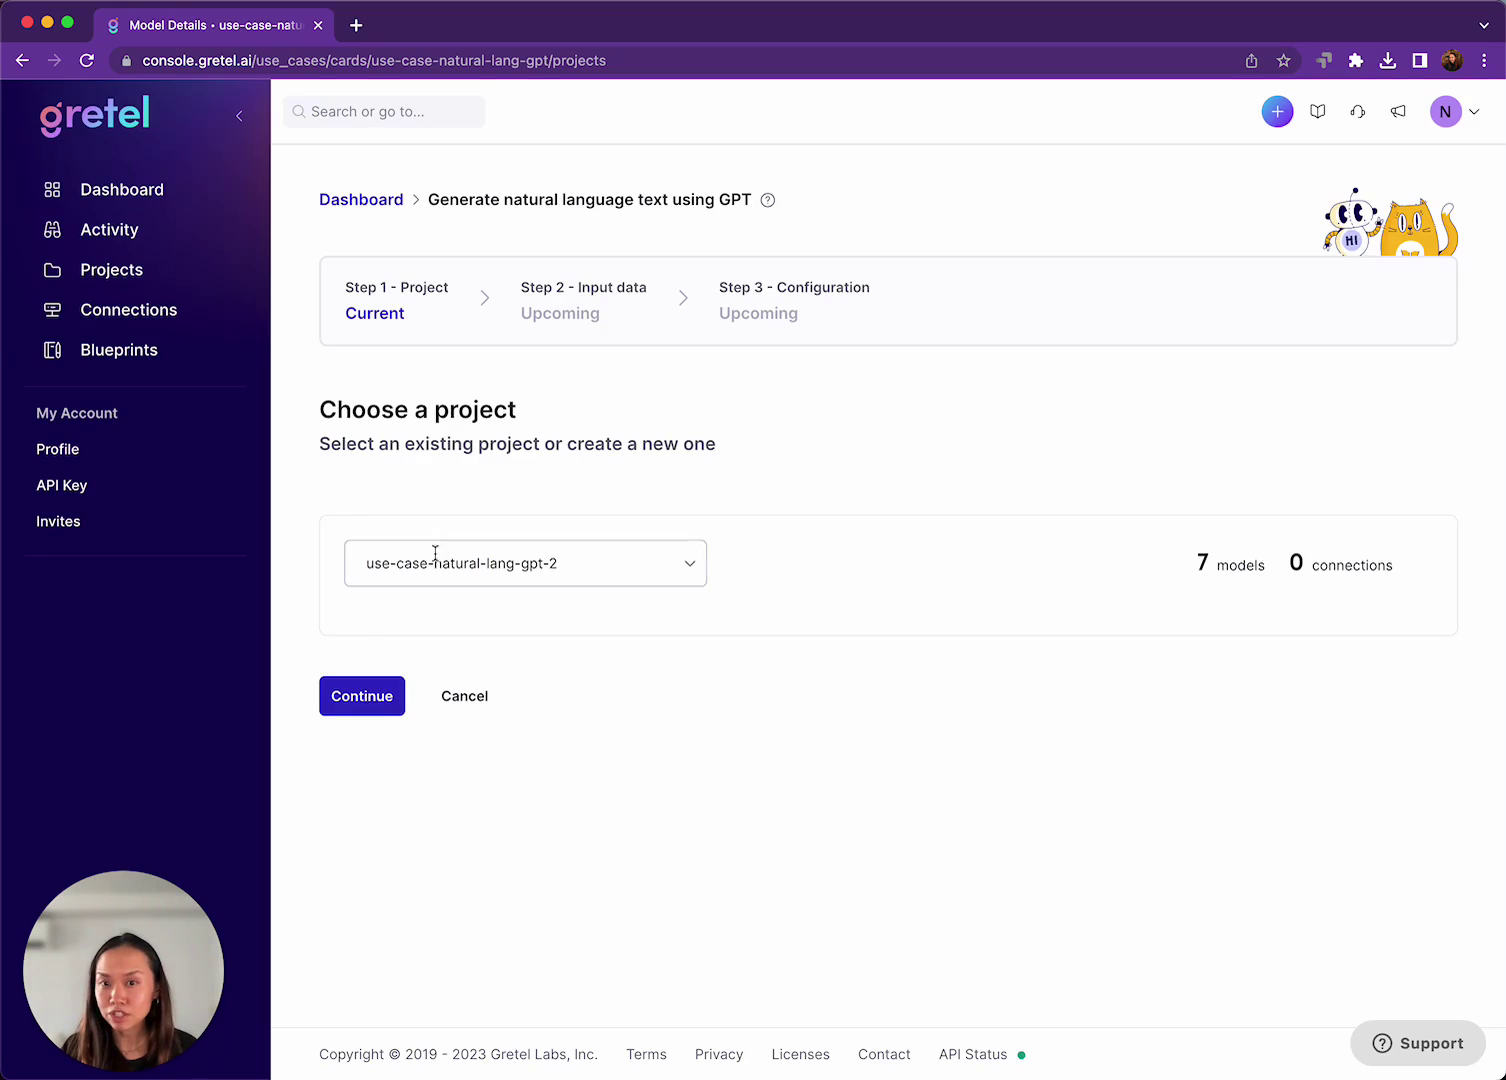
click(360, 706)
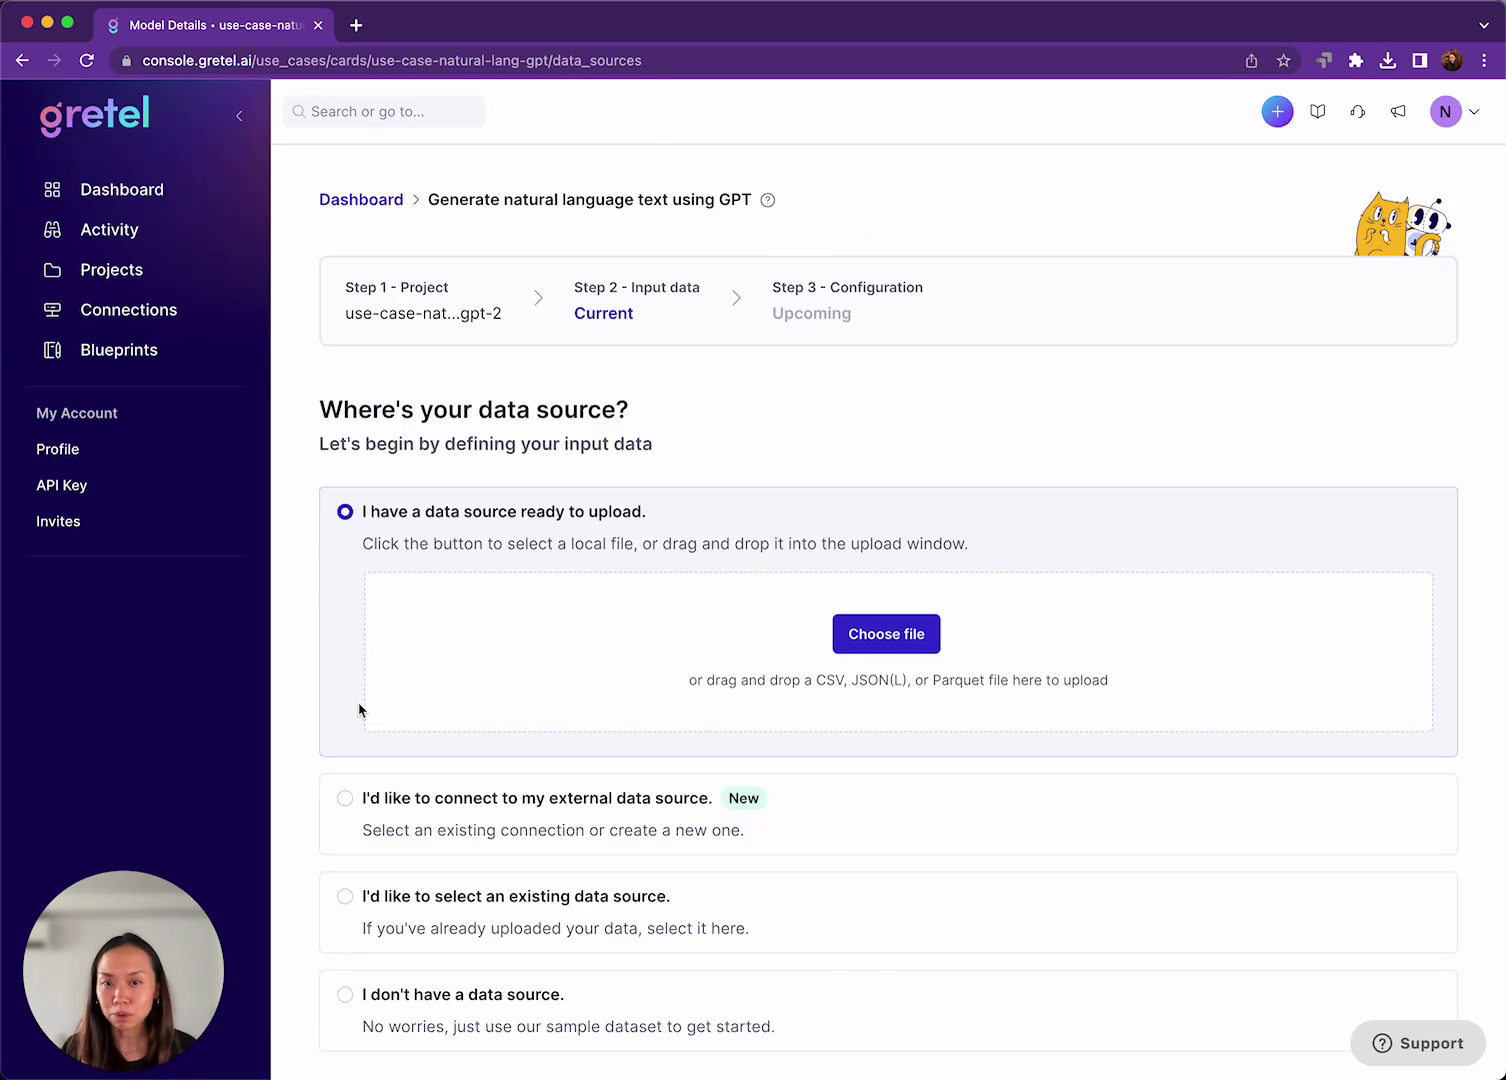
scroll(360, 711, down, 3)
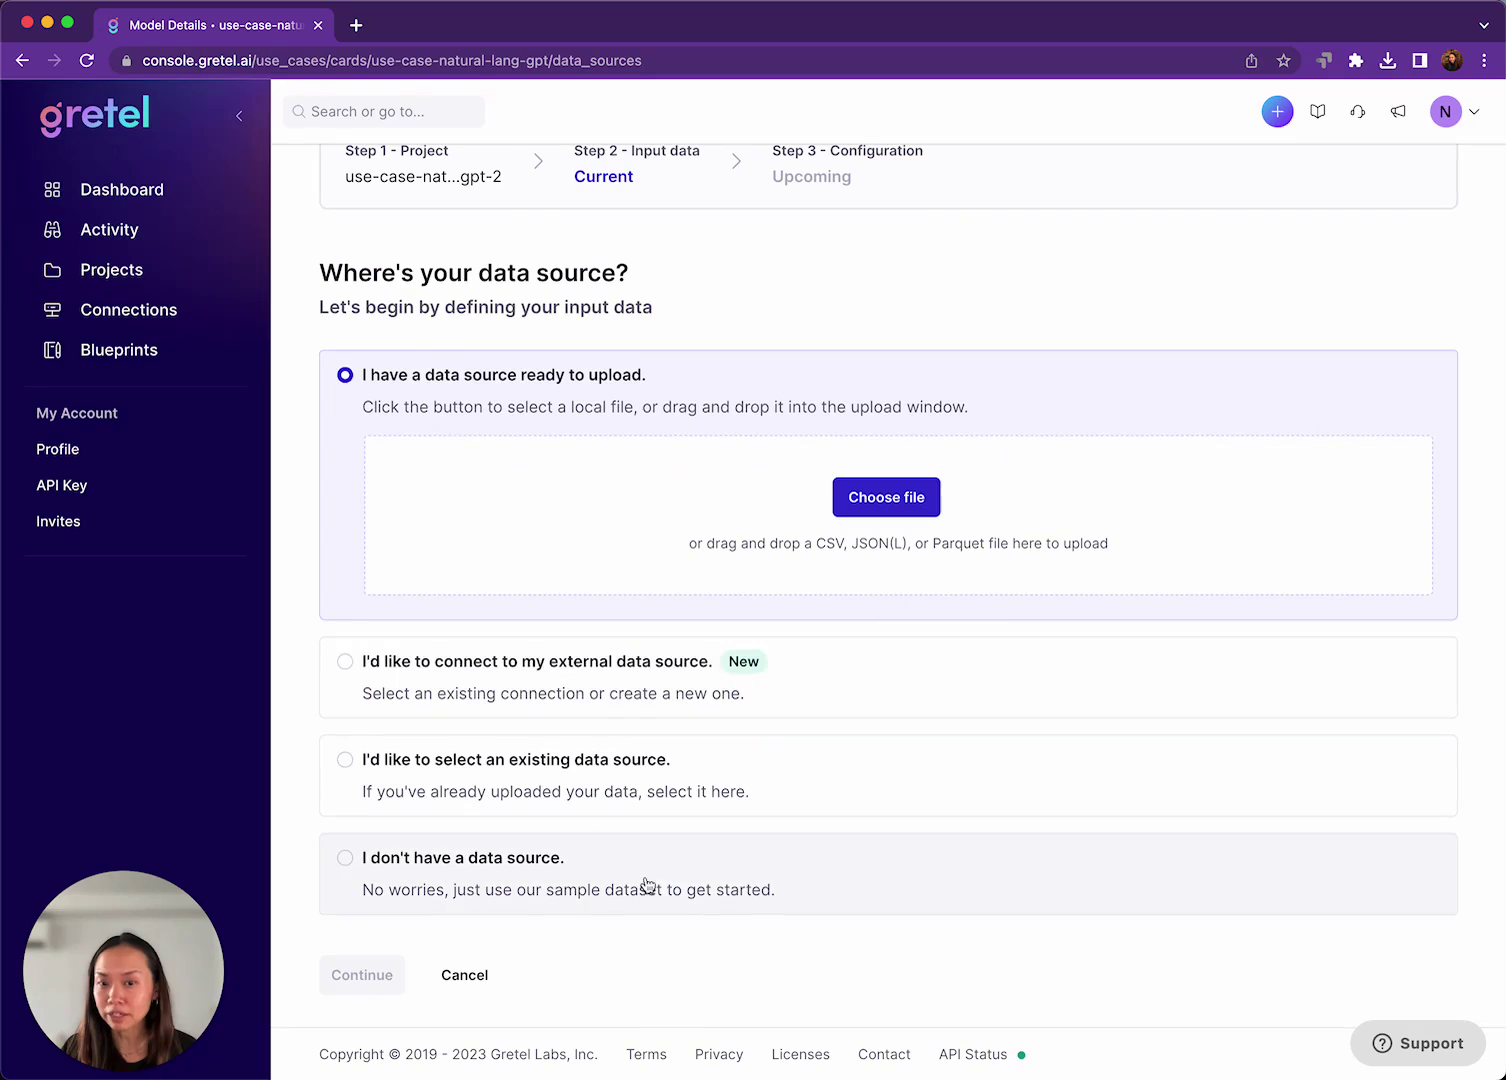
click(702, 789)
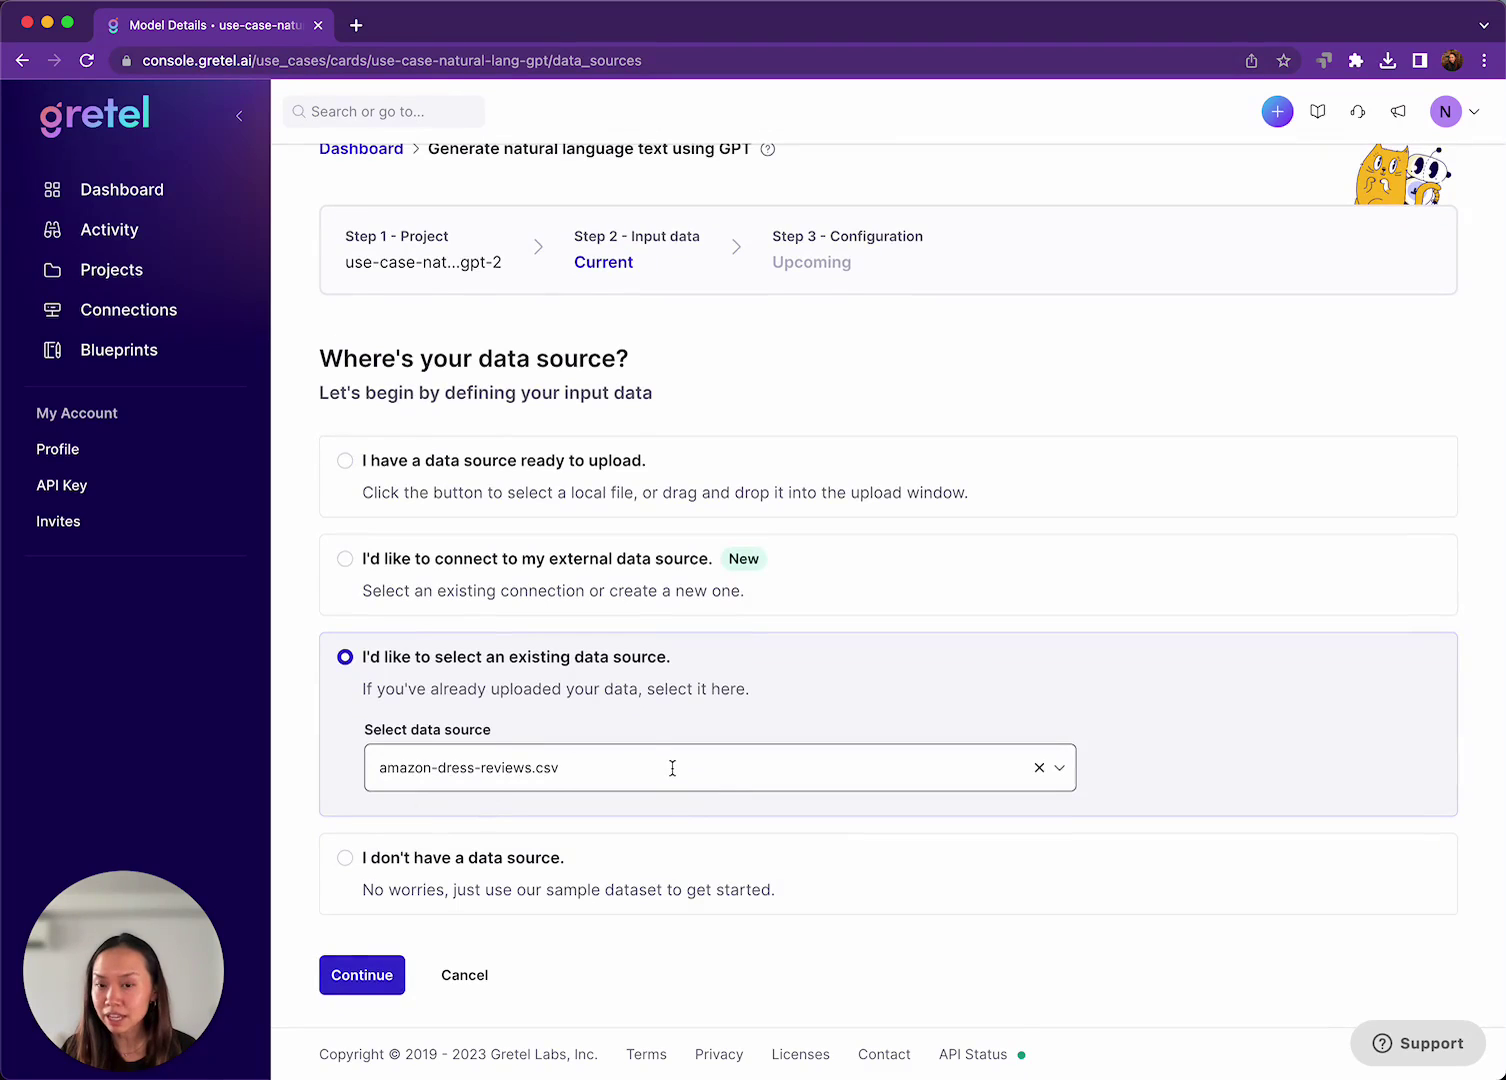
click(360, 980)
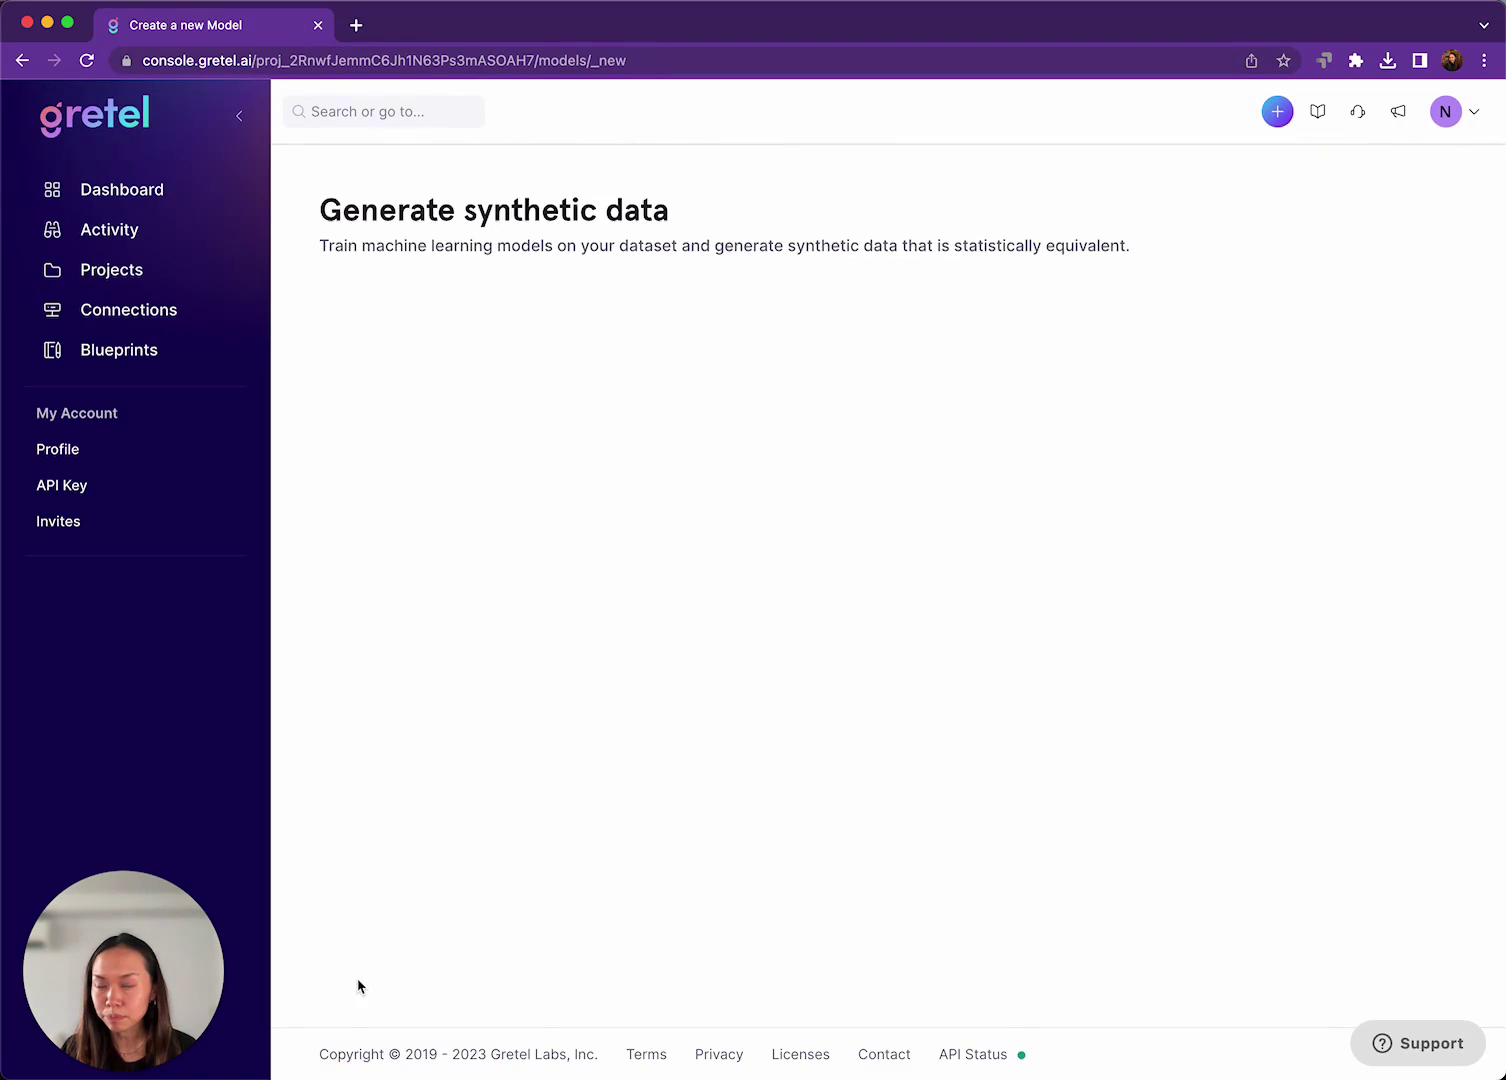
- Review the Natural language model configuration and begin training with it
scroll(308, 627, down, 3)
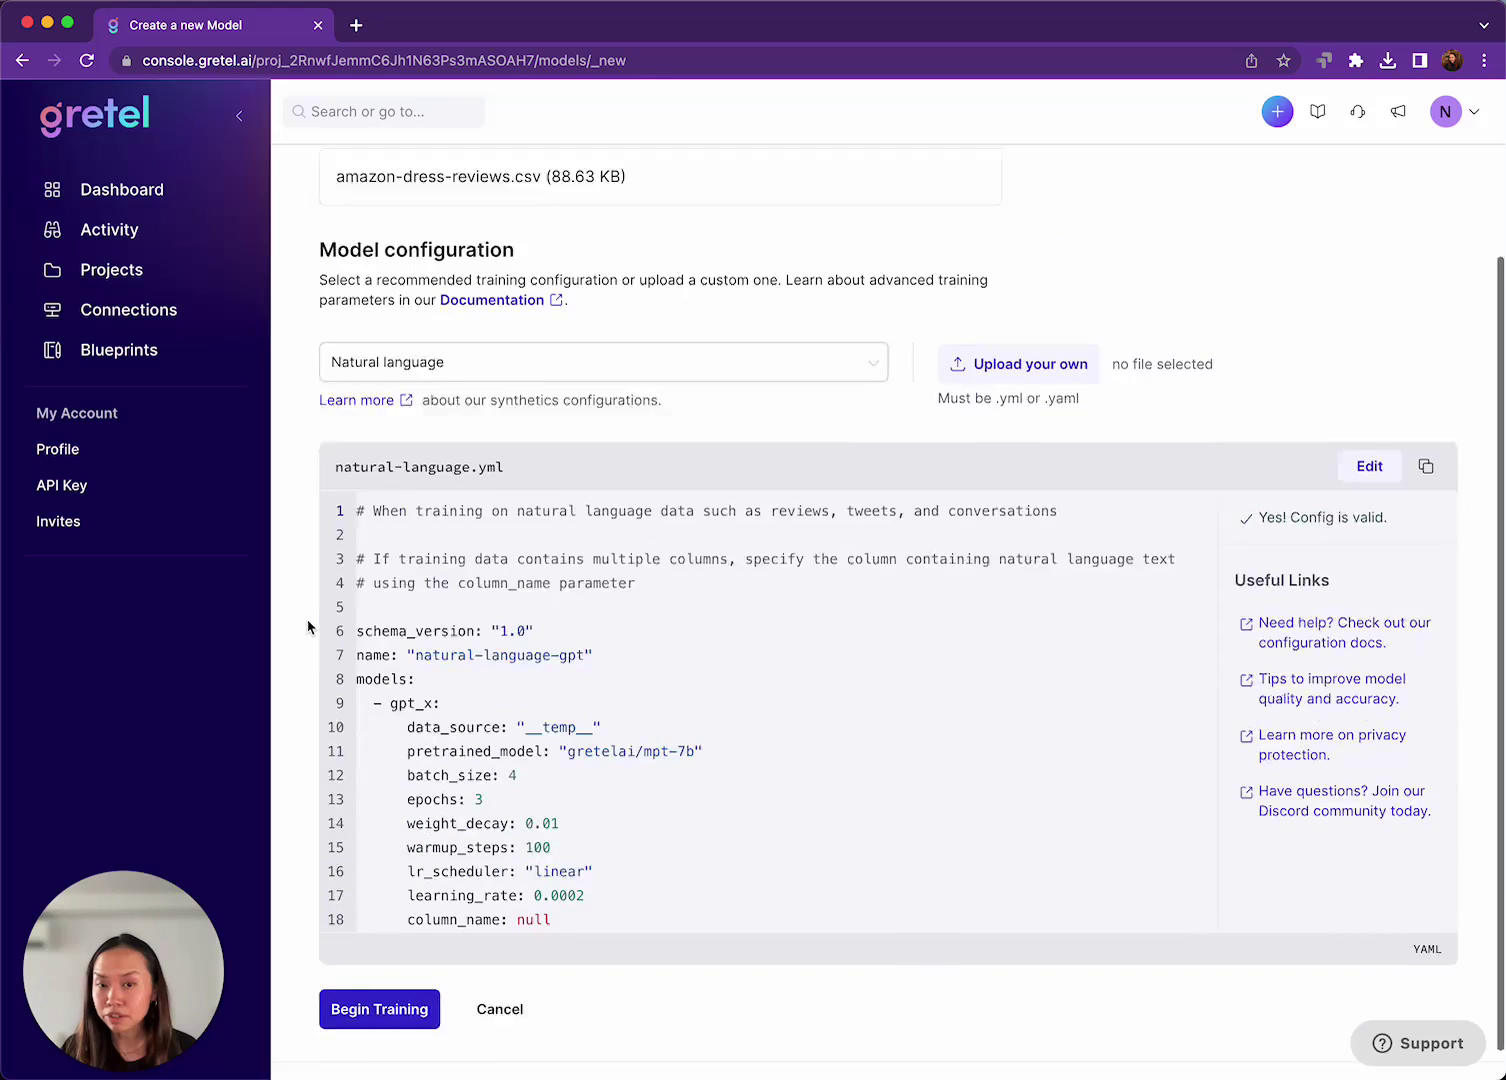
scroll(735, 668, down, 2)
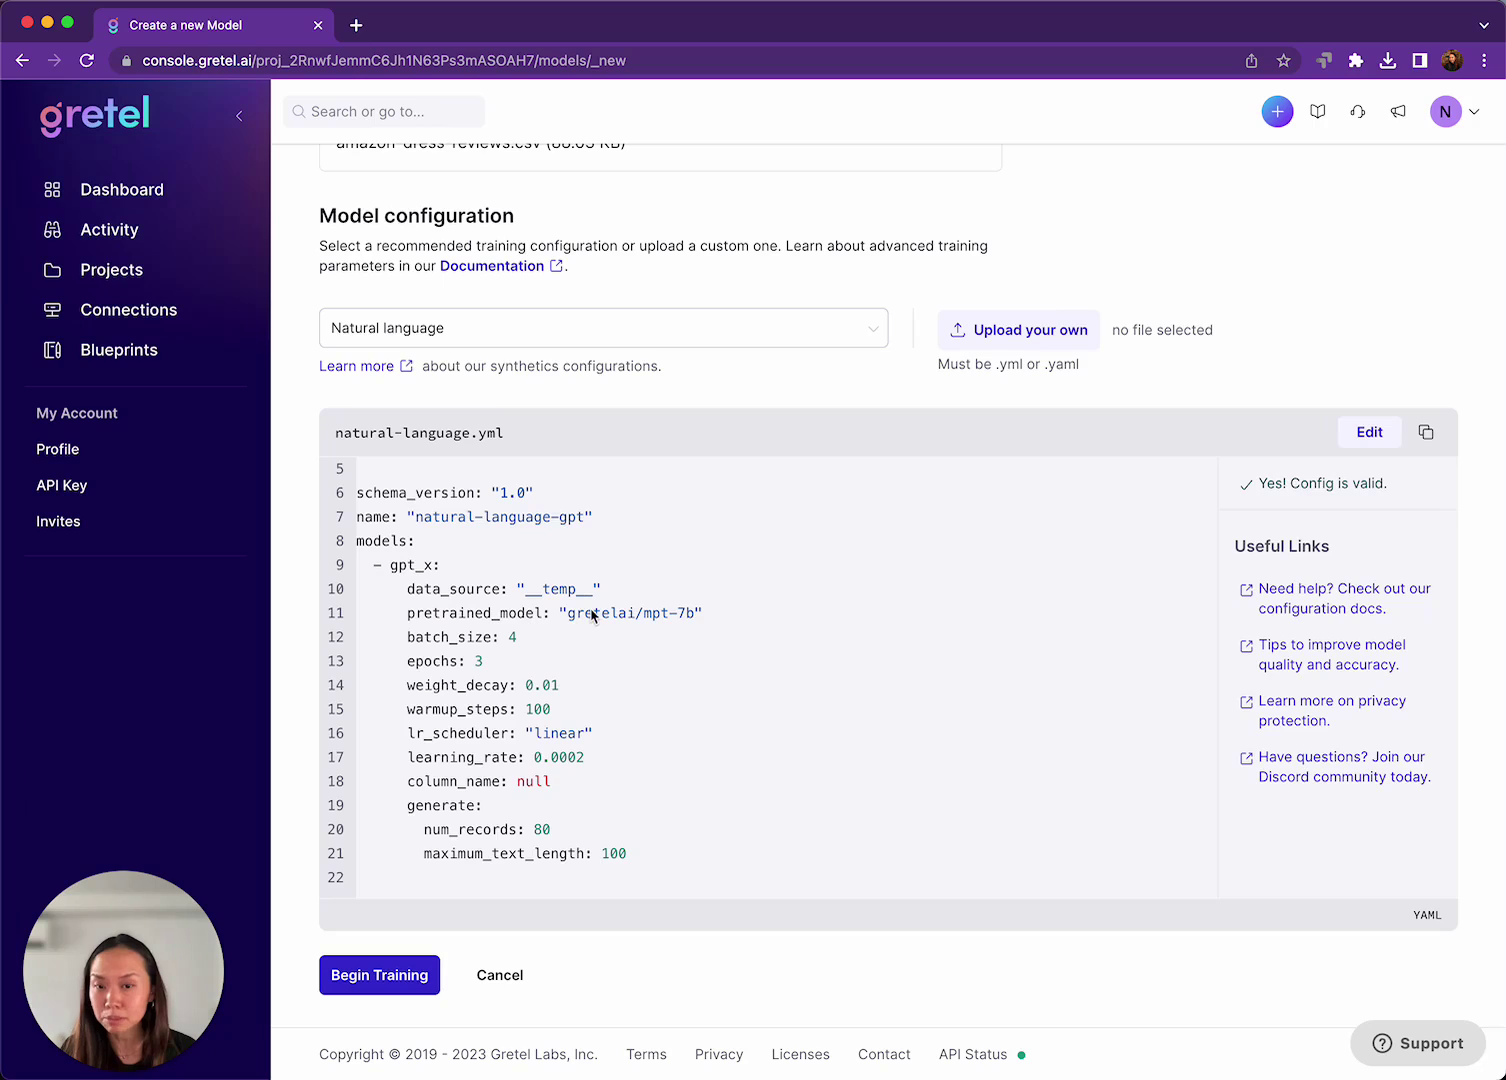
click(404, 978)
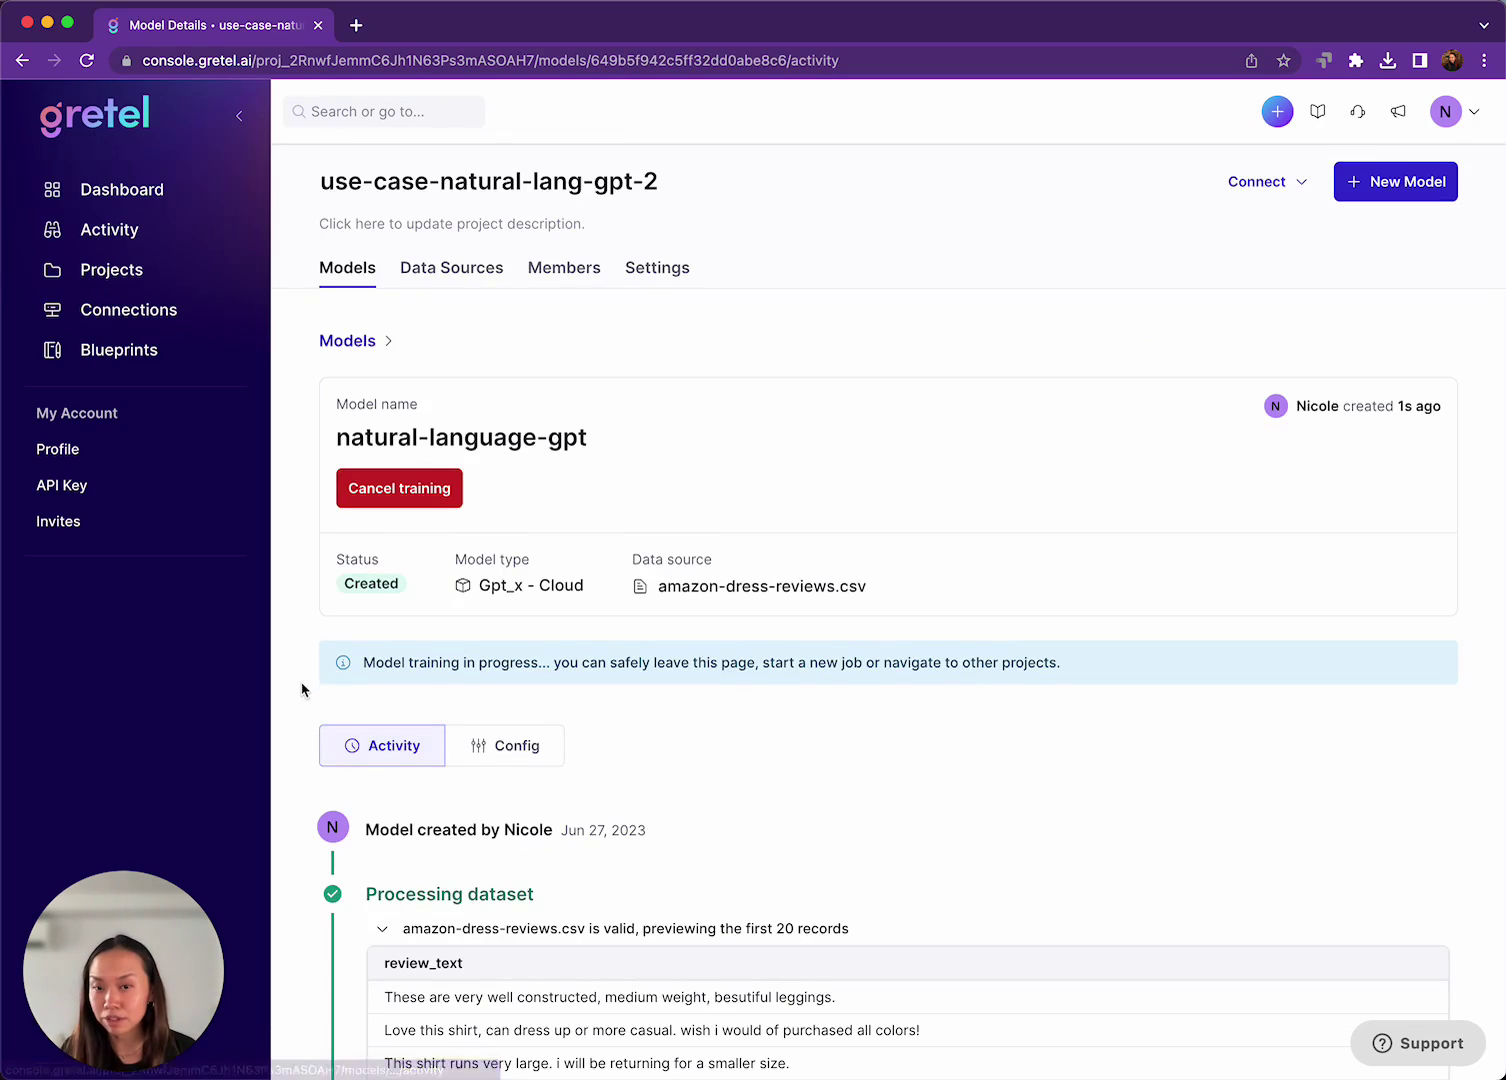
- Examine the training activity, including the review_text preview of the dataset and the synthetic model creation log
scroll(302, 690, down, 5)
scroll(302, 690, down, 3)
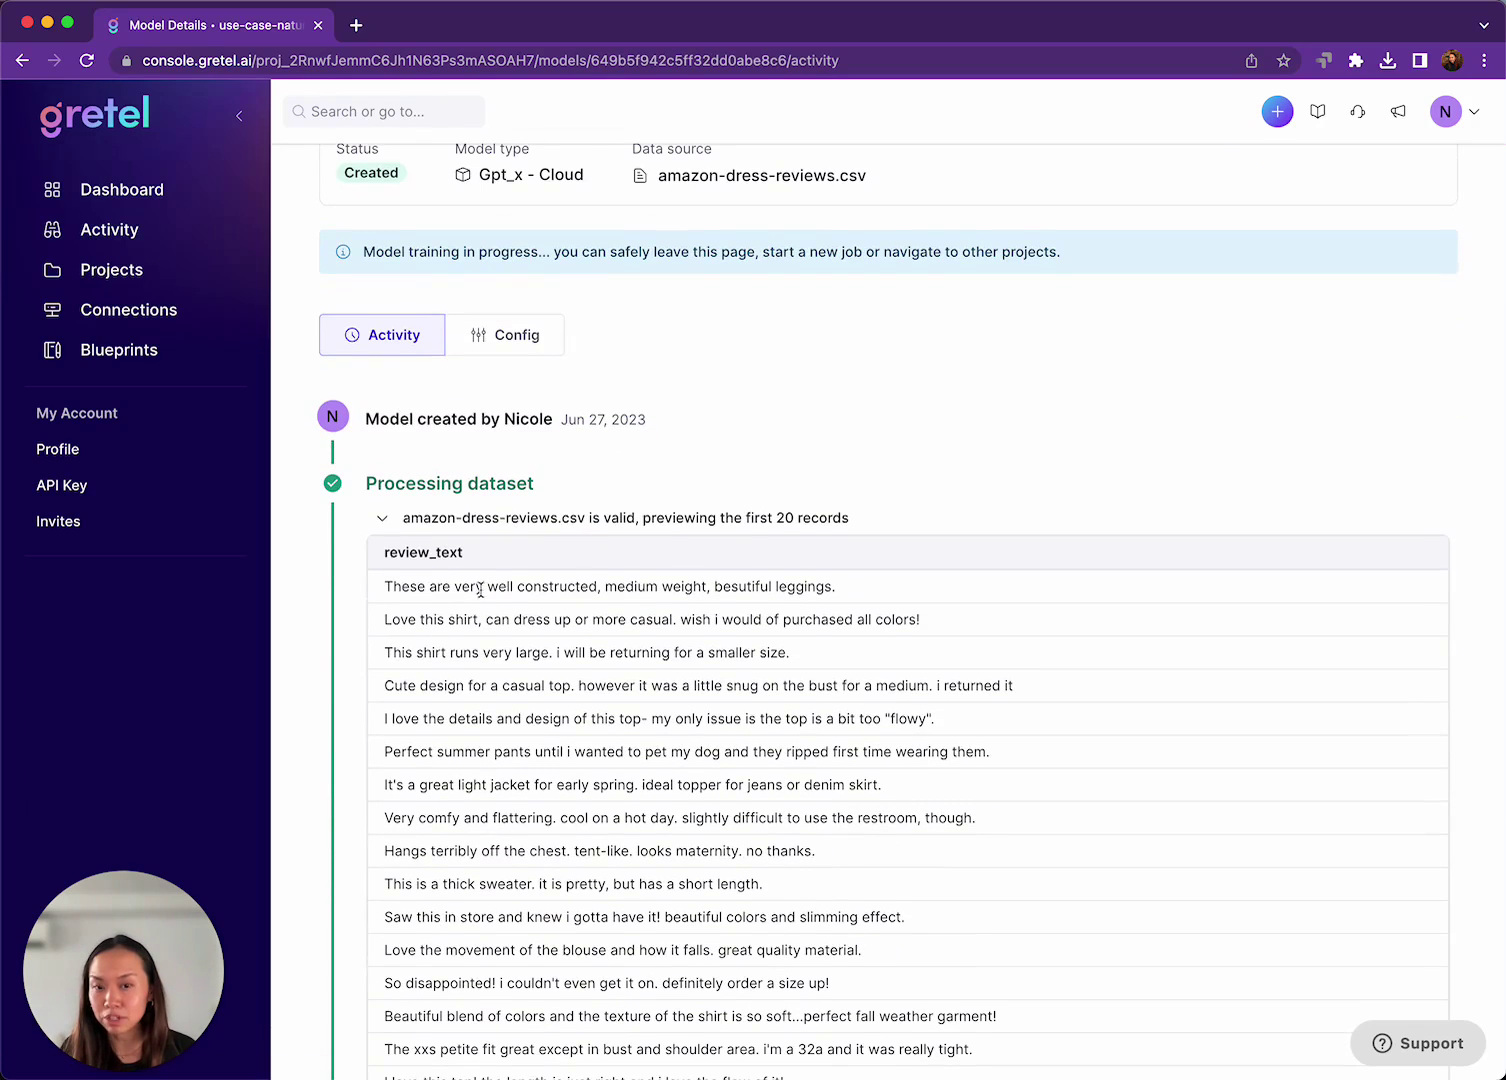
scroll(478, 575, down, 2)
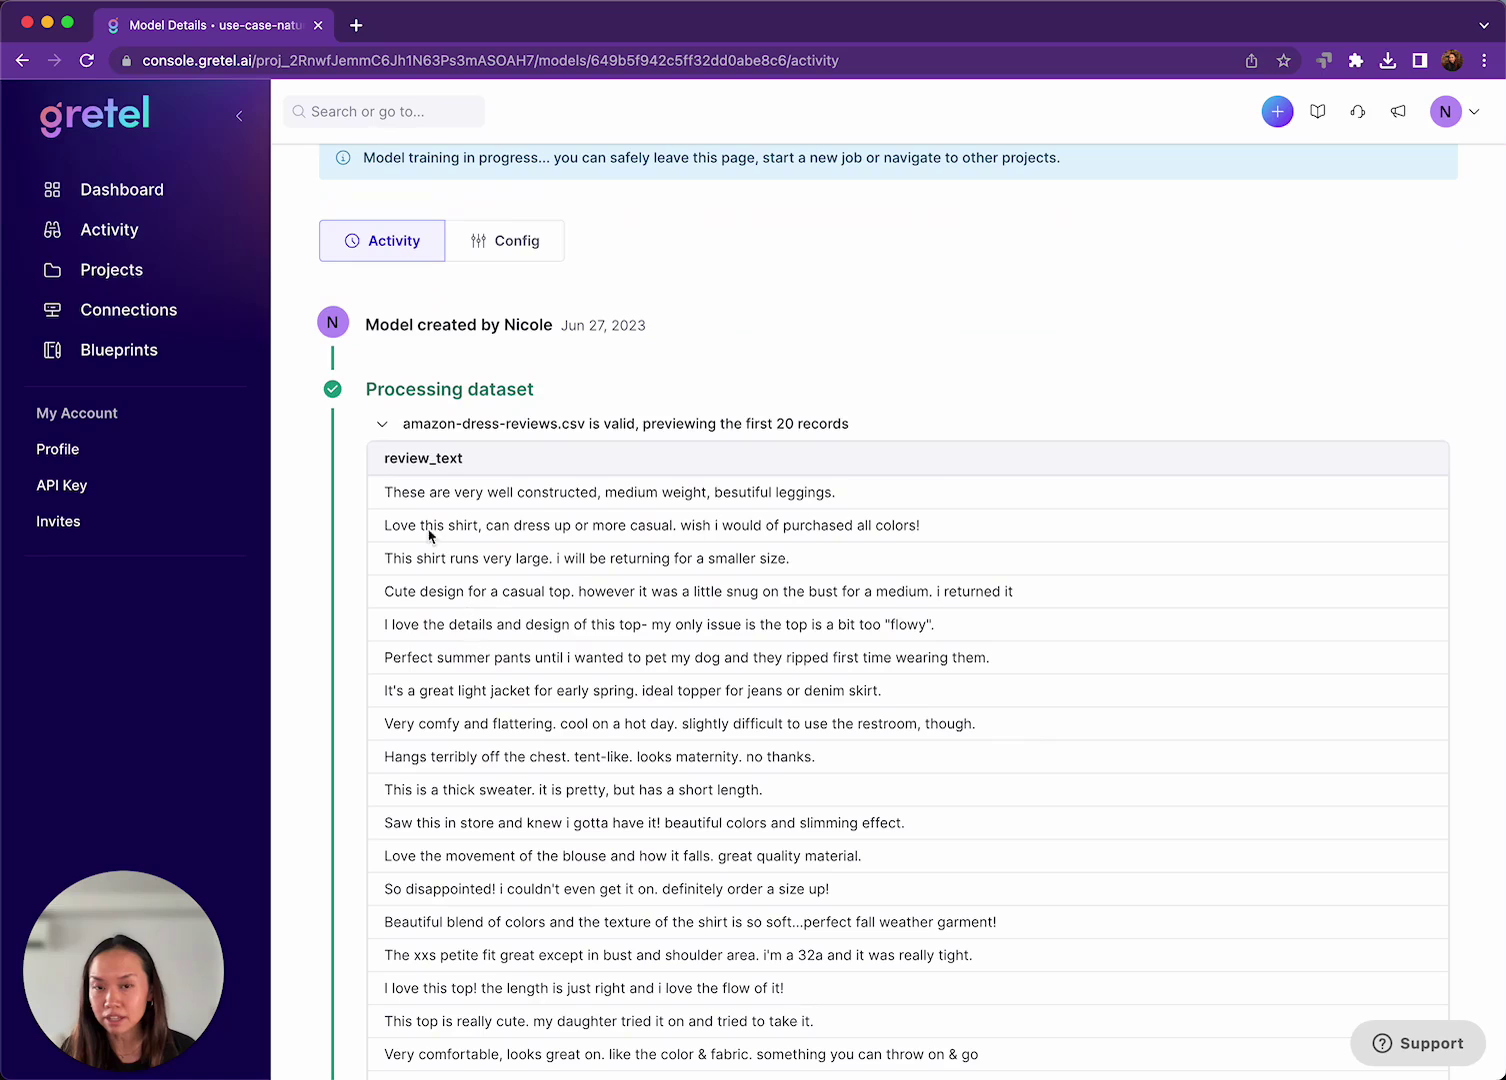
scroll(903, 882, down, 3)
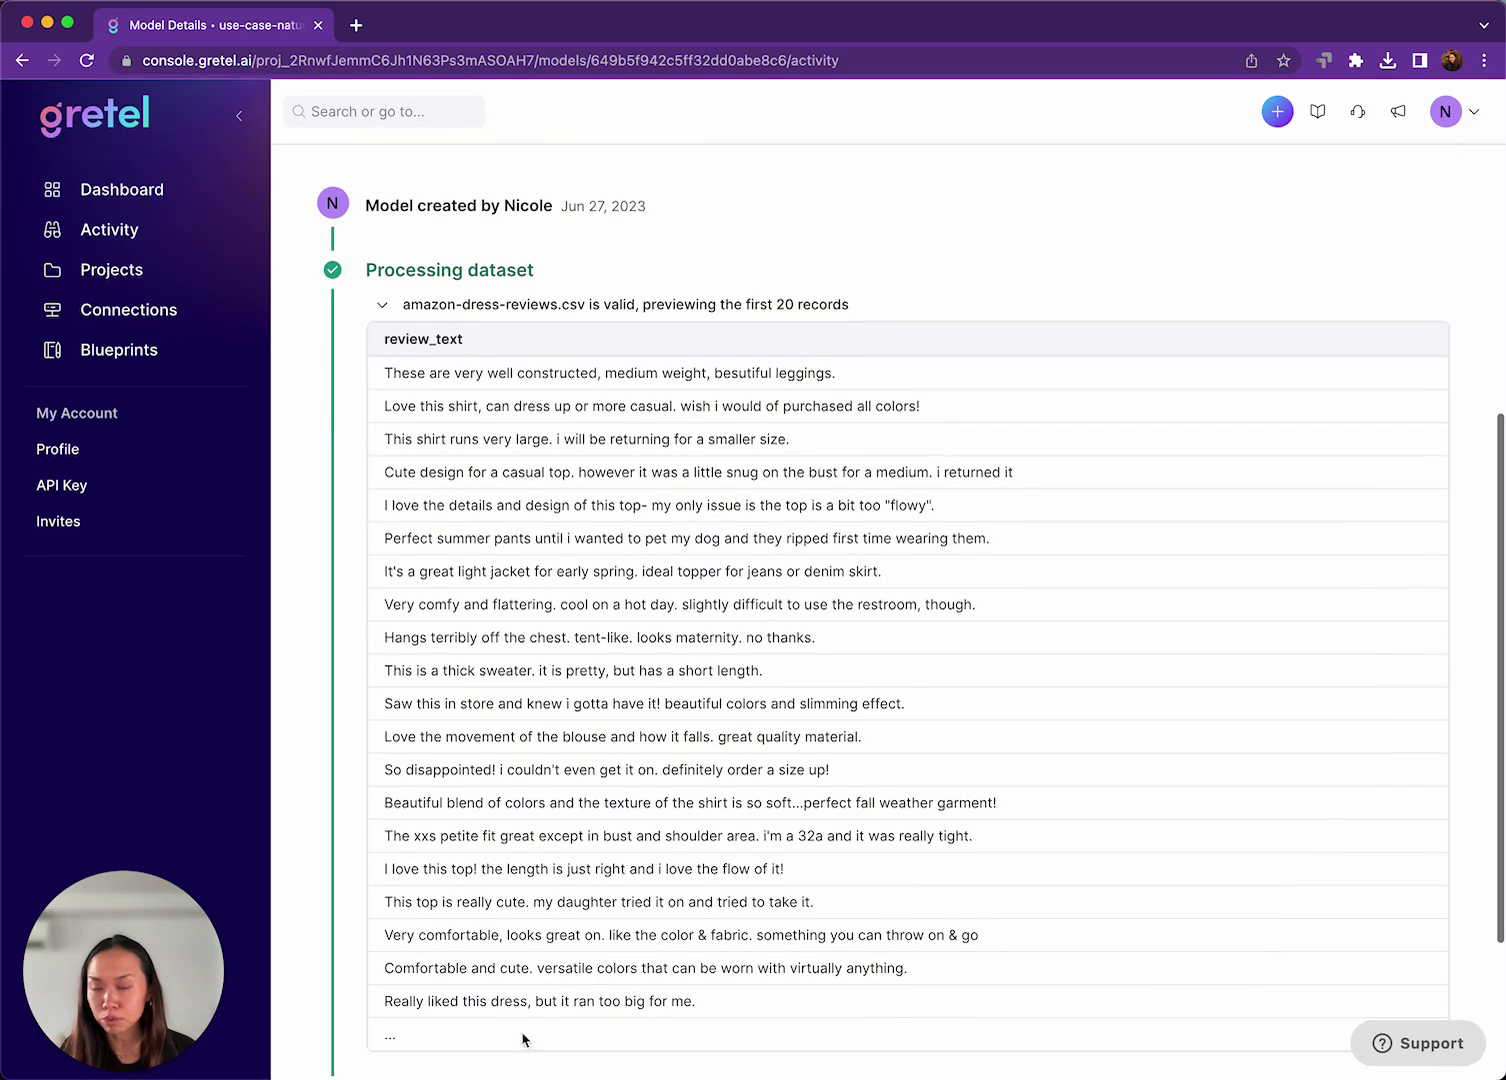
scroll(568, 770, down, 1)
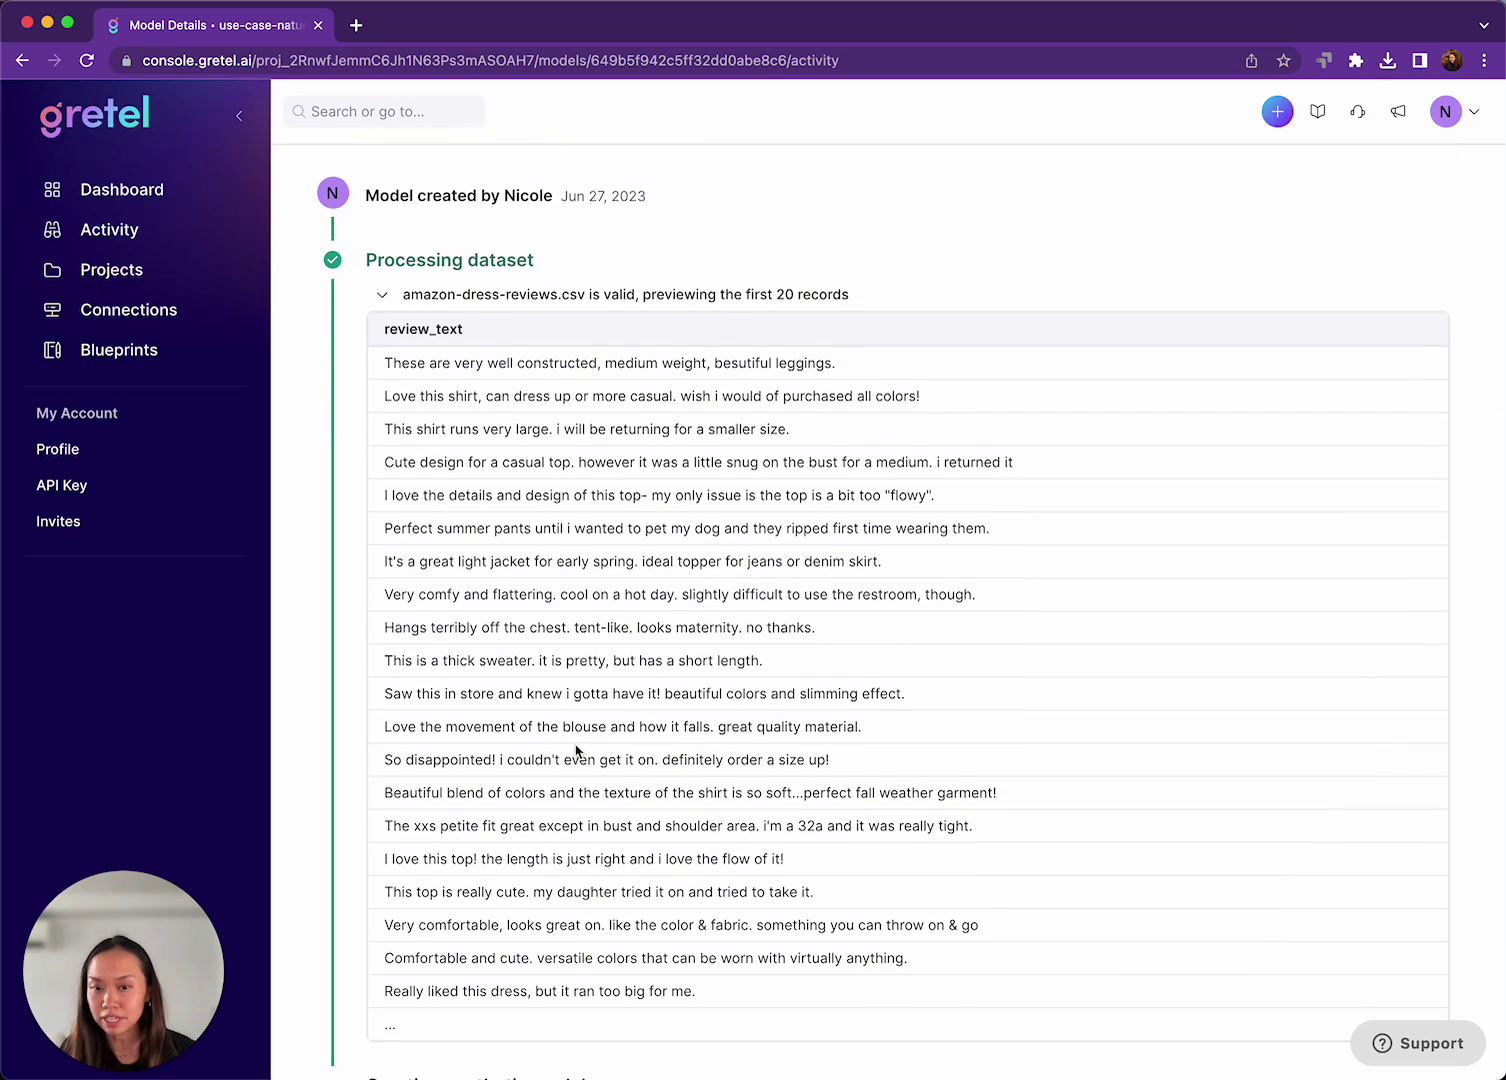
scroll(319, 736, down, 5)
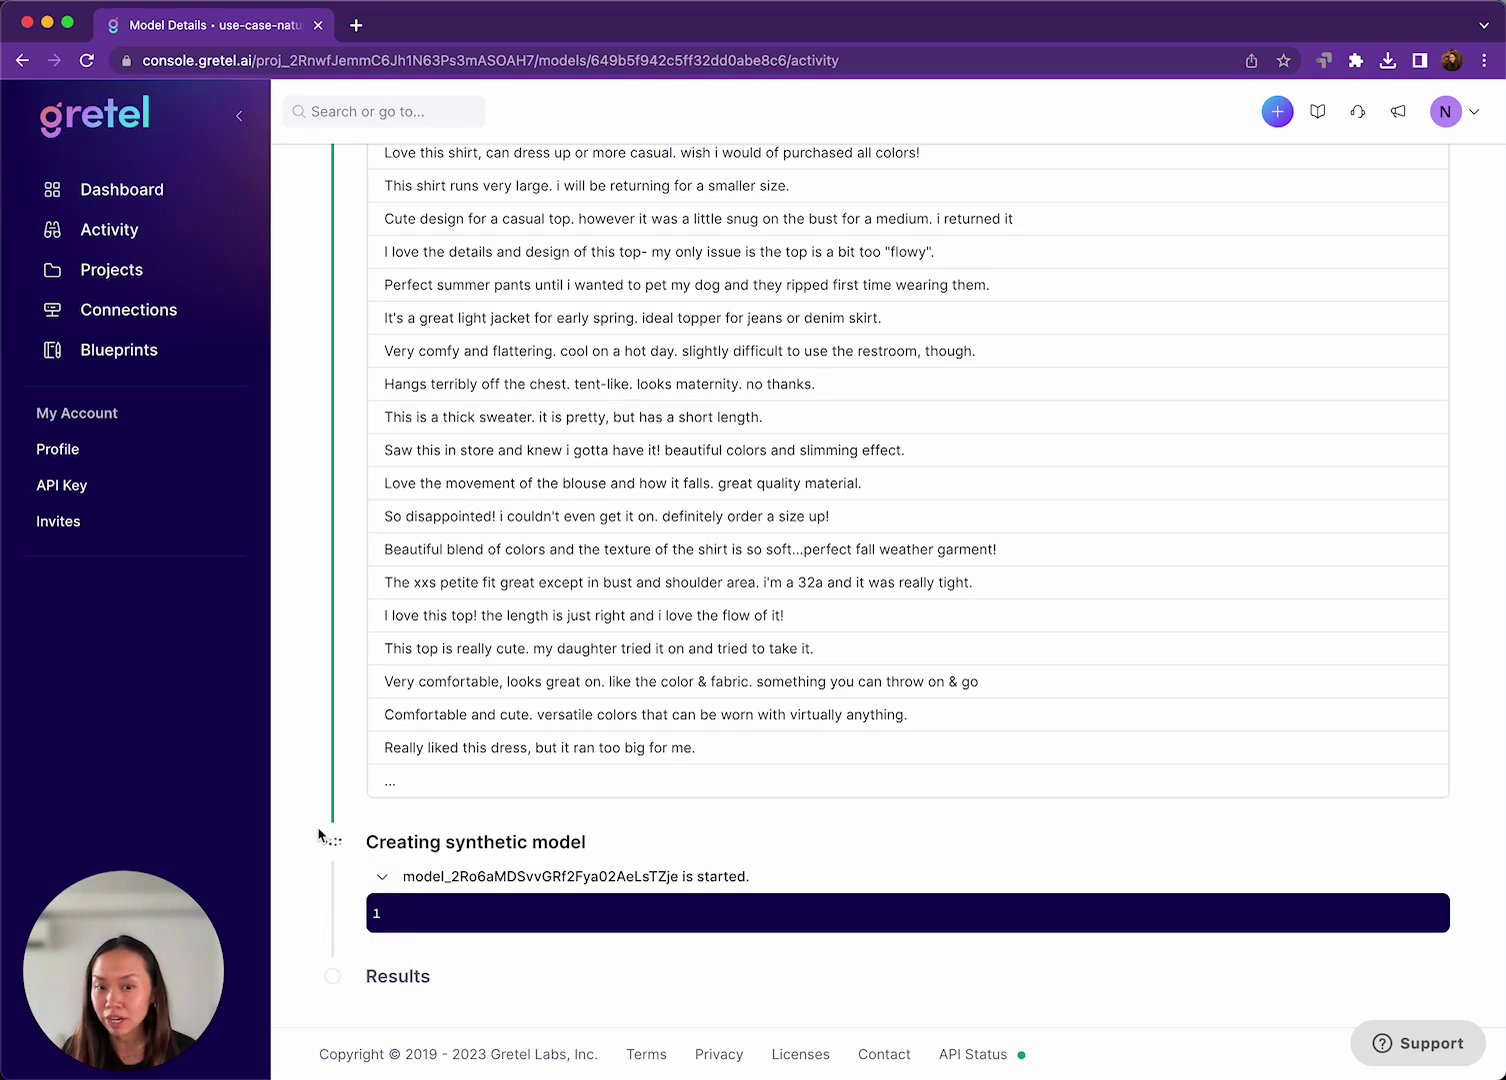
scroll(320, 843, down, 3)
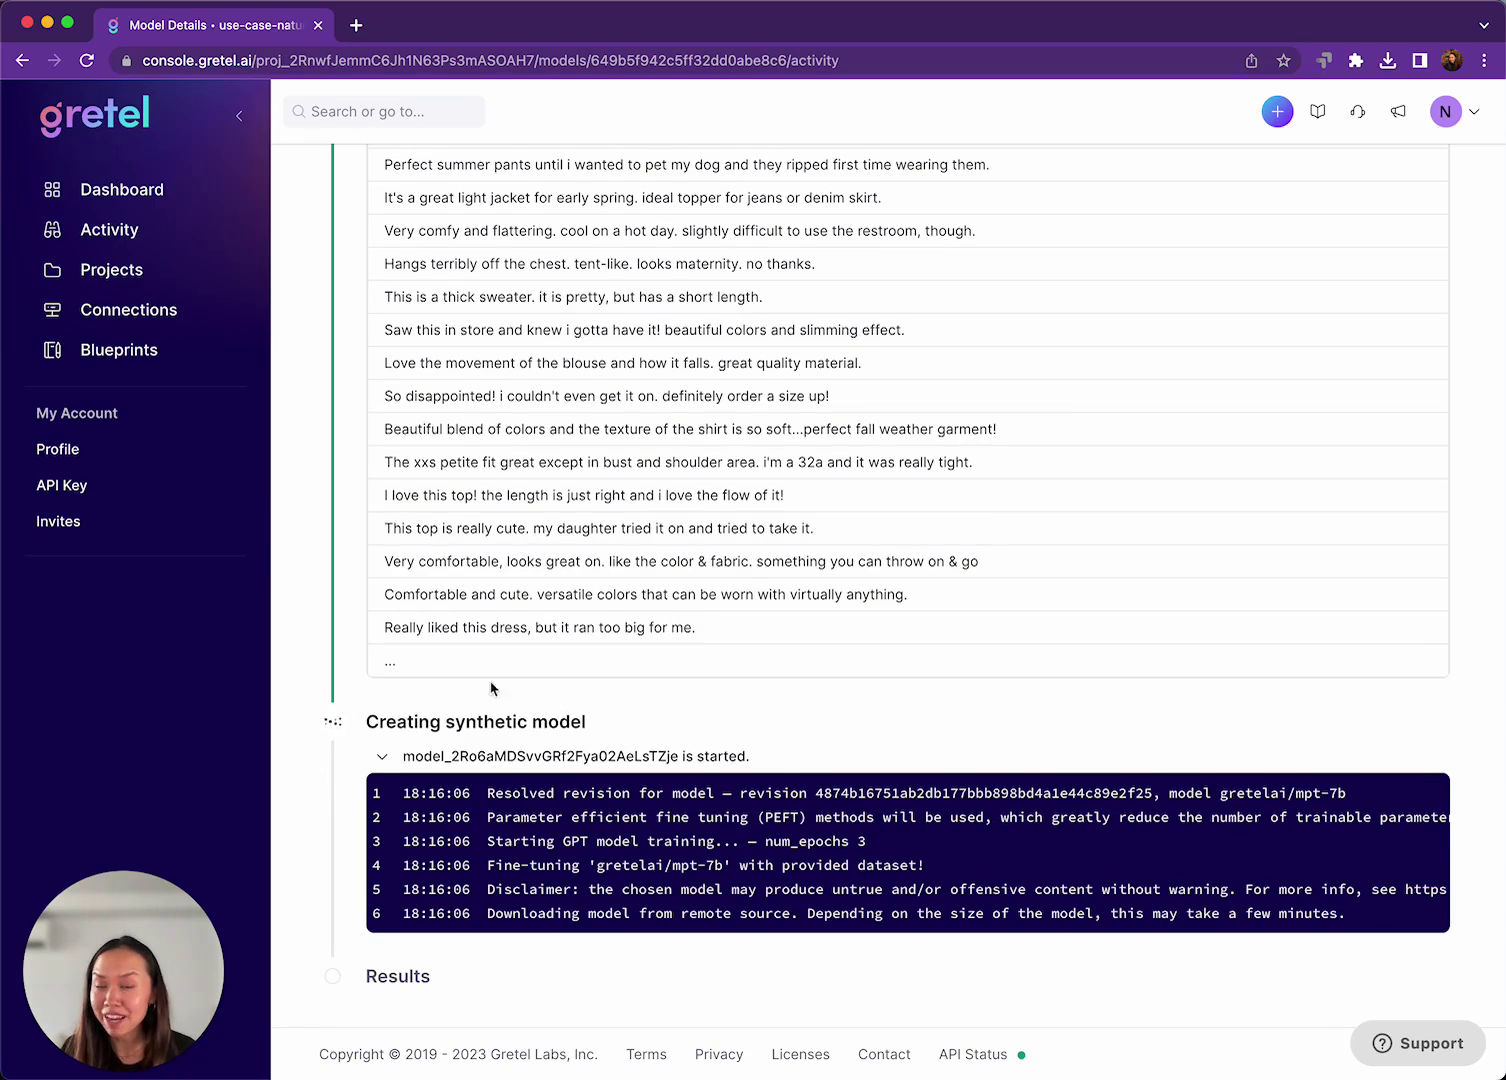
scroll(497, 700, down, 1)
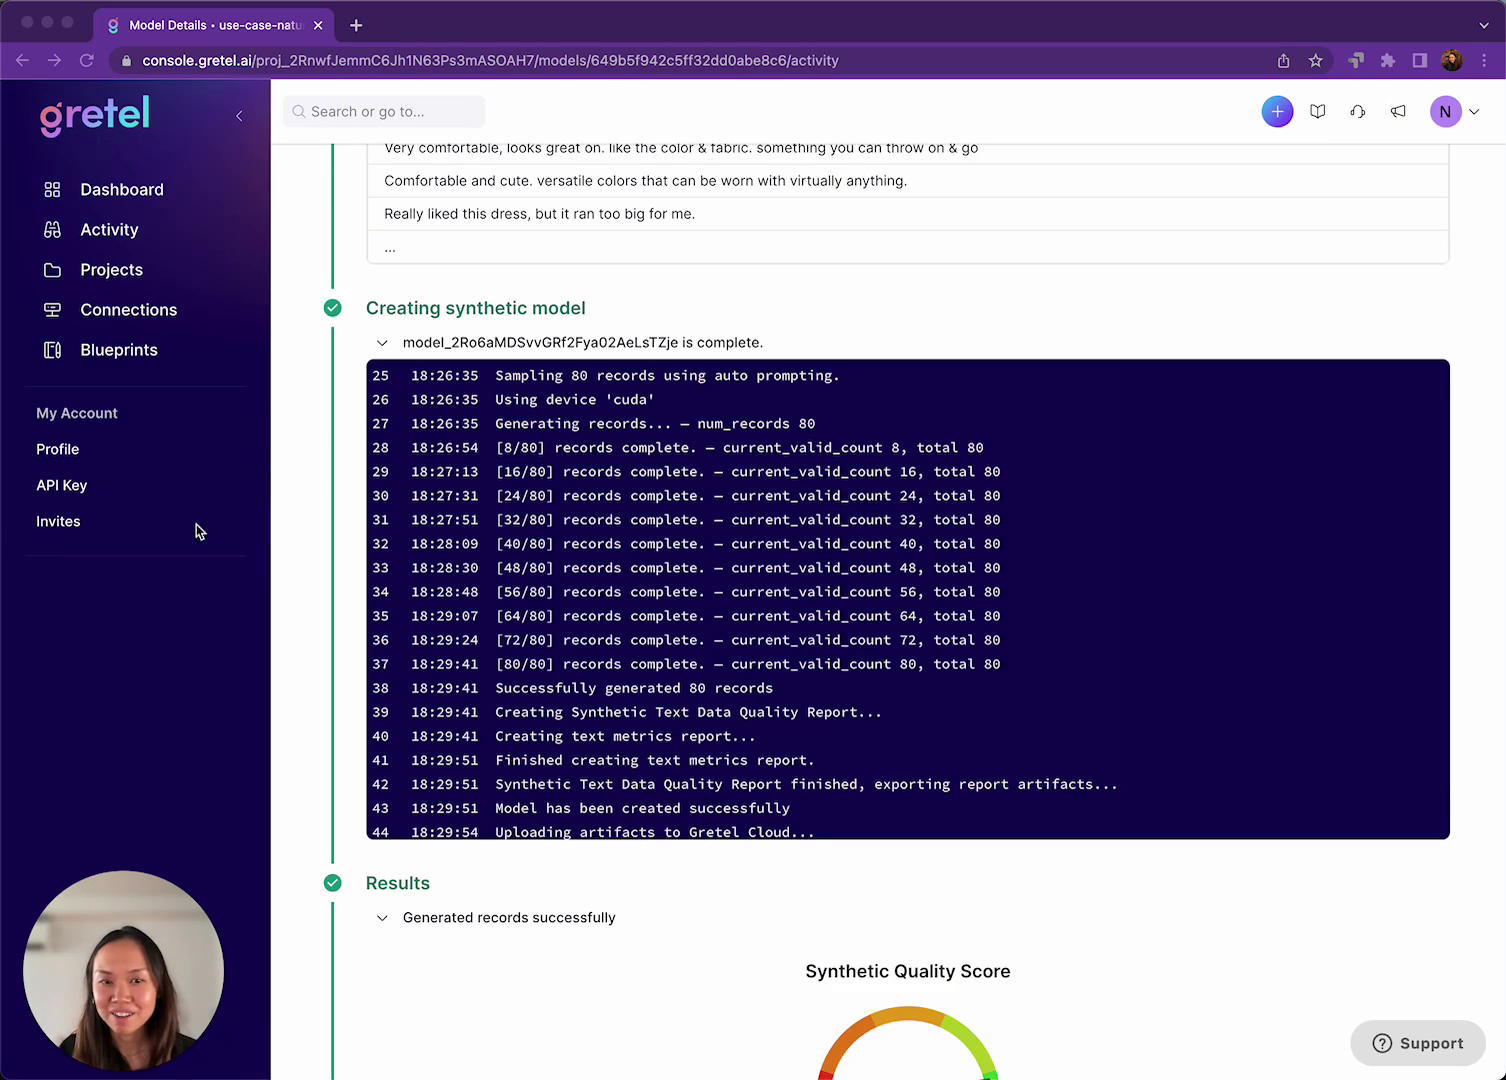
- Review the finished model's training log, Synthetic Quality Score and data summary statistics
scroll(805, 598, up, 4)
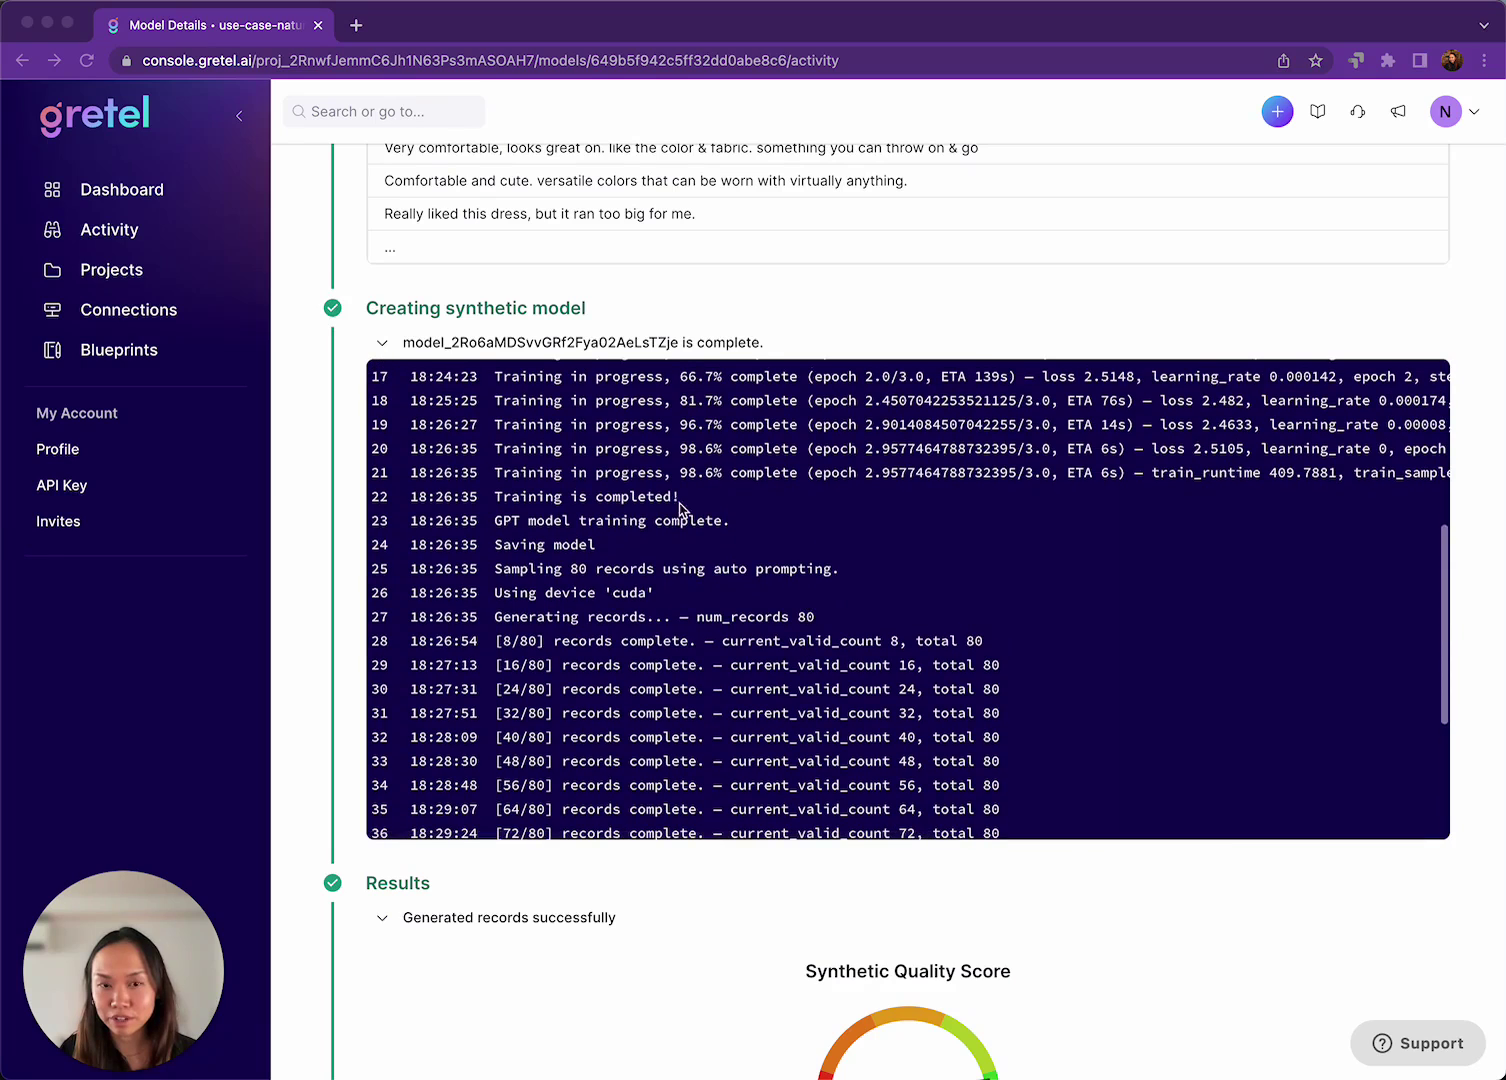
scroll(722, 497, down, 3)
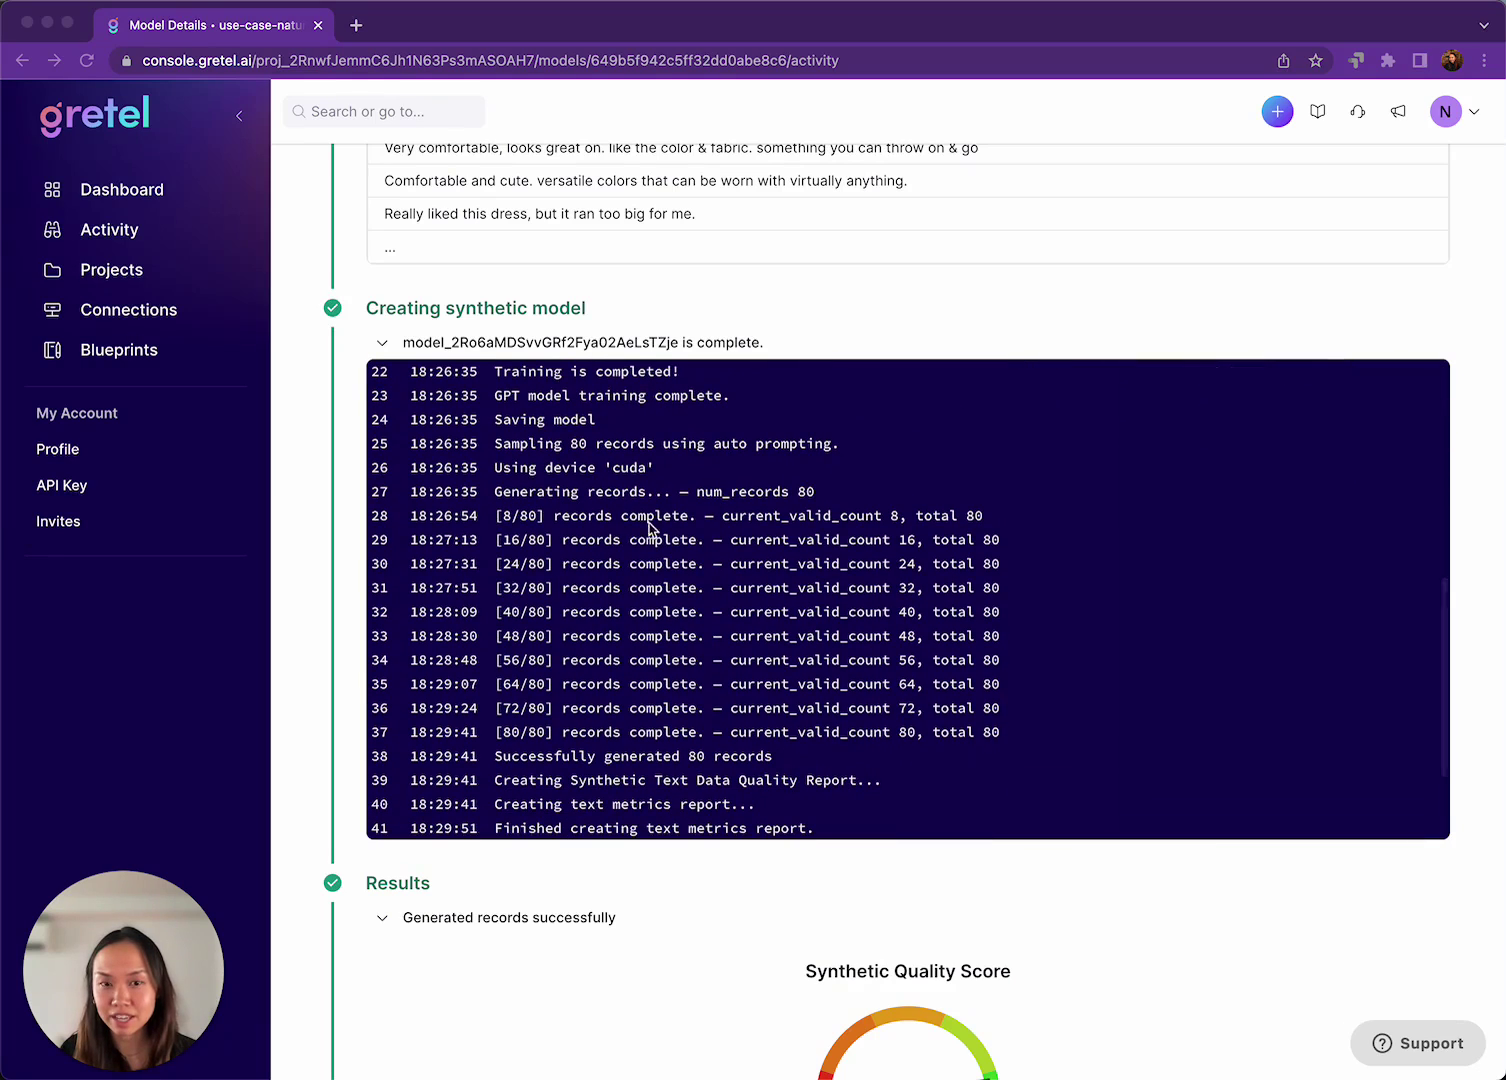
scroll(957, 689, down, 5)
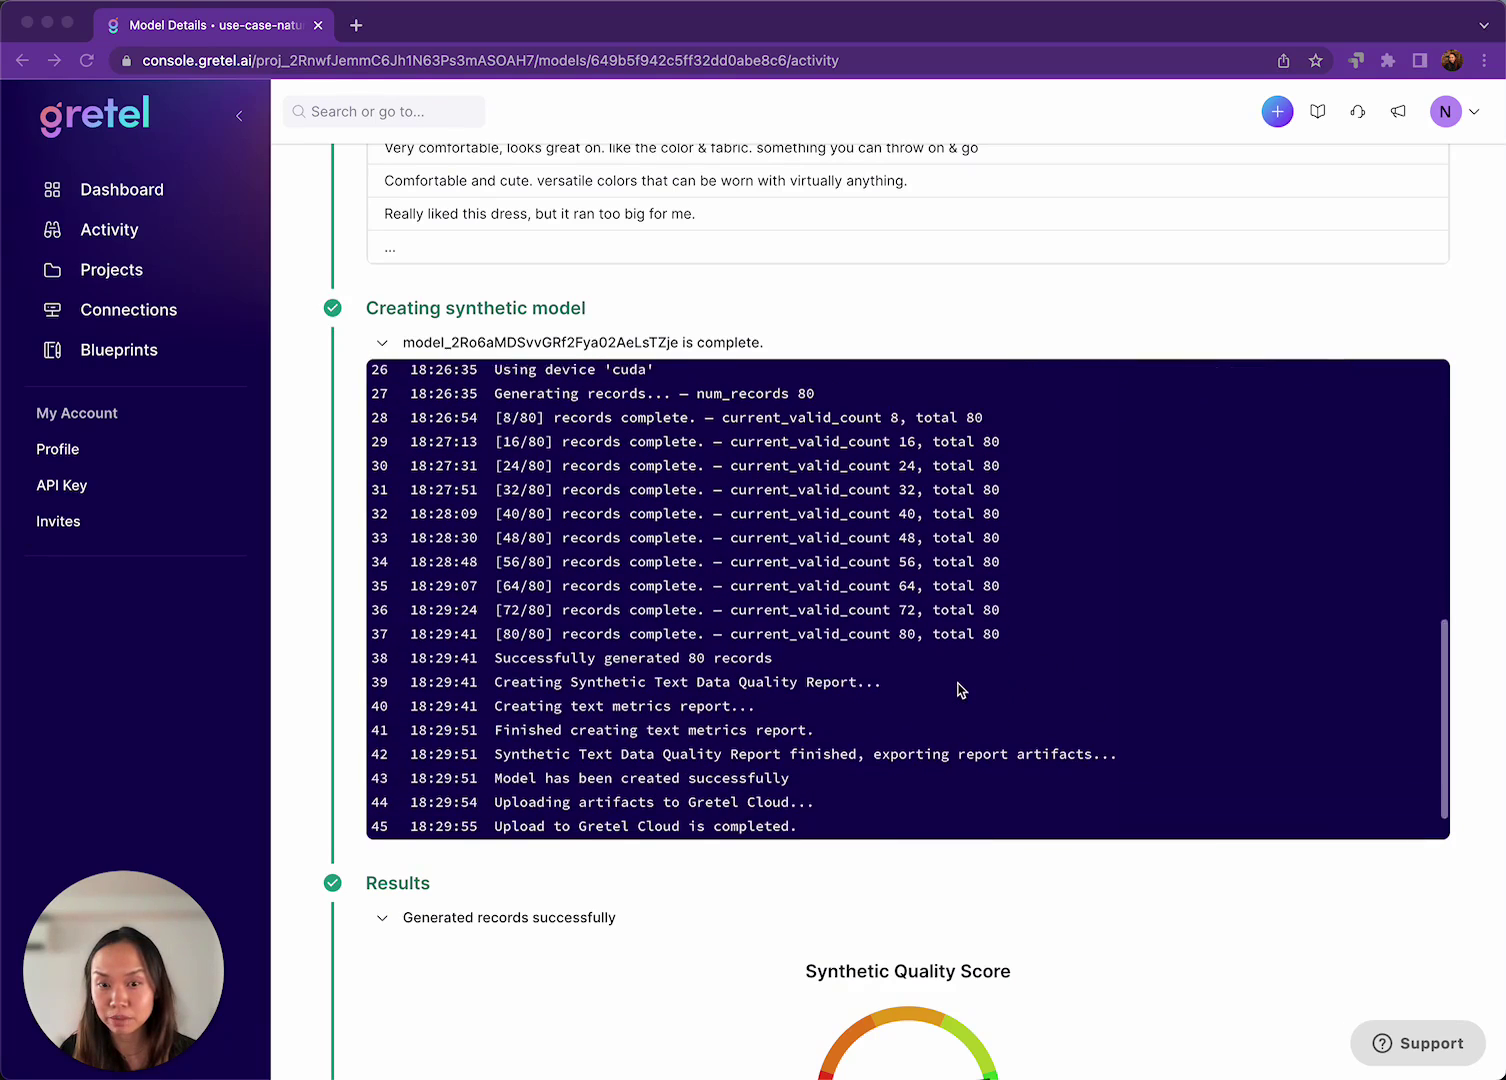
scroll(957, 689, down, 2)
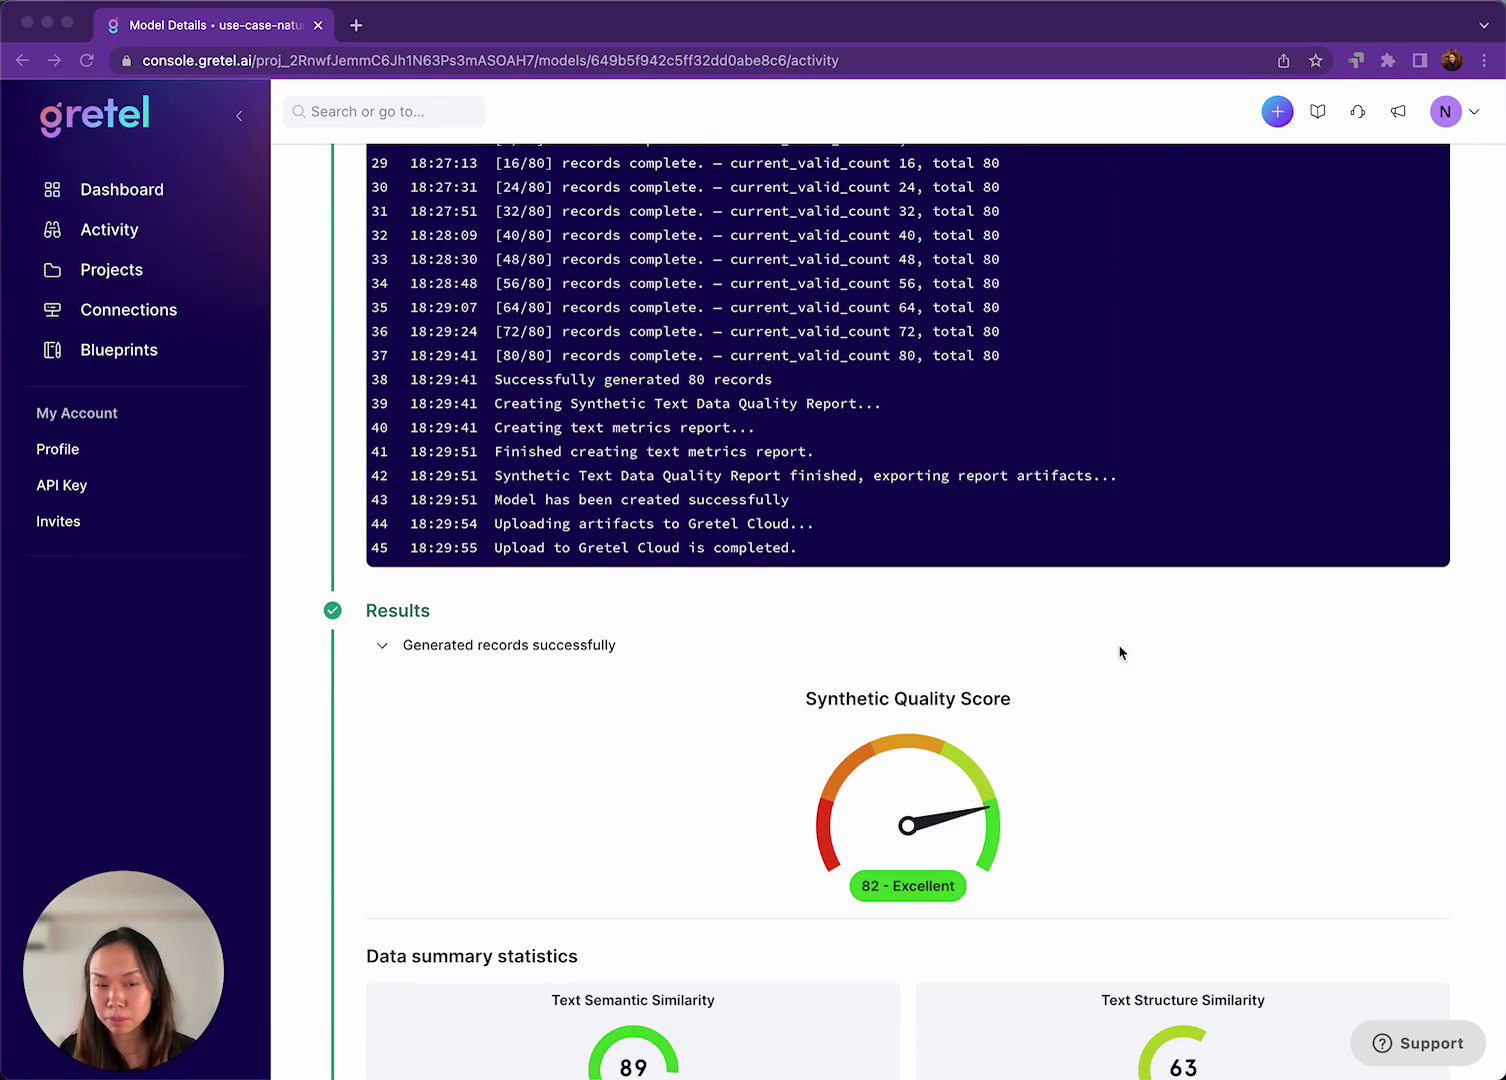
scroll(1119, 652, down, 2)
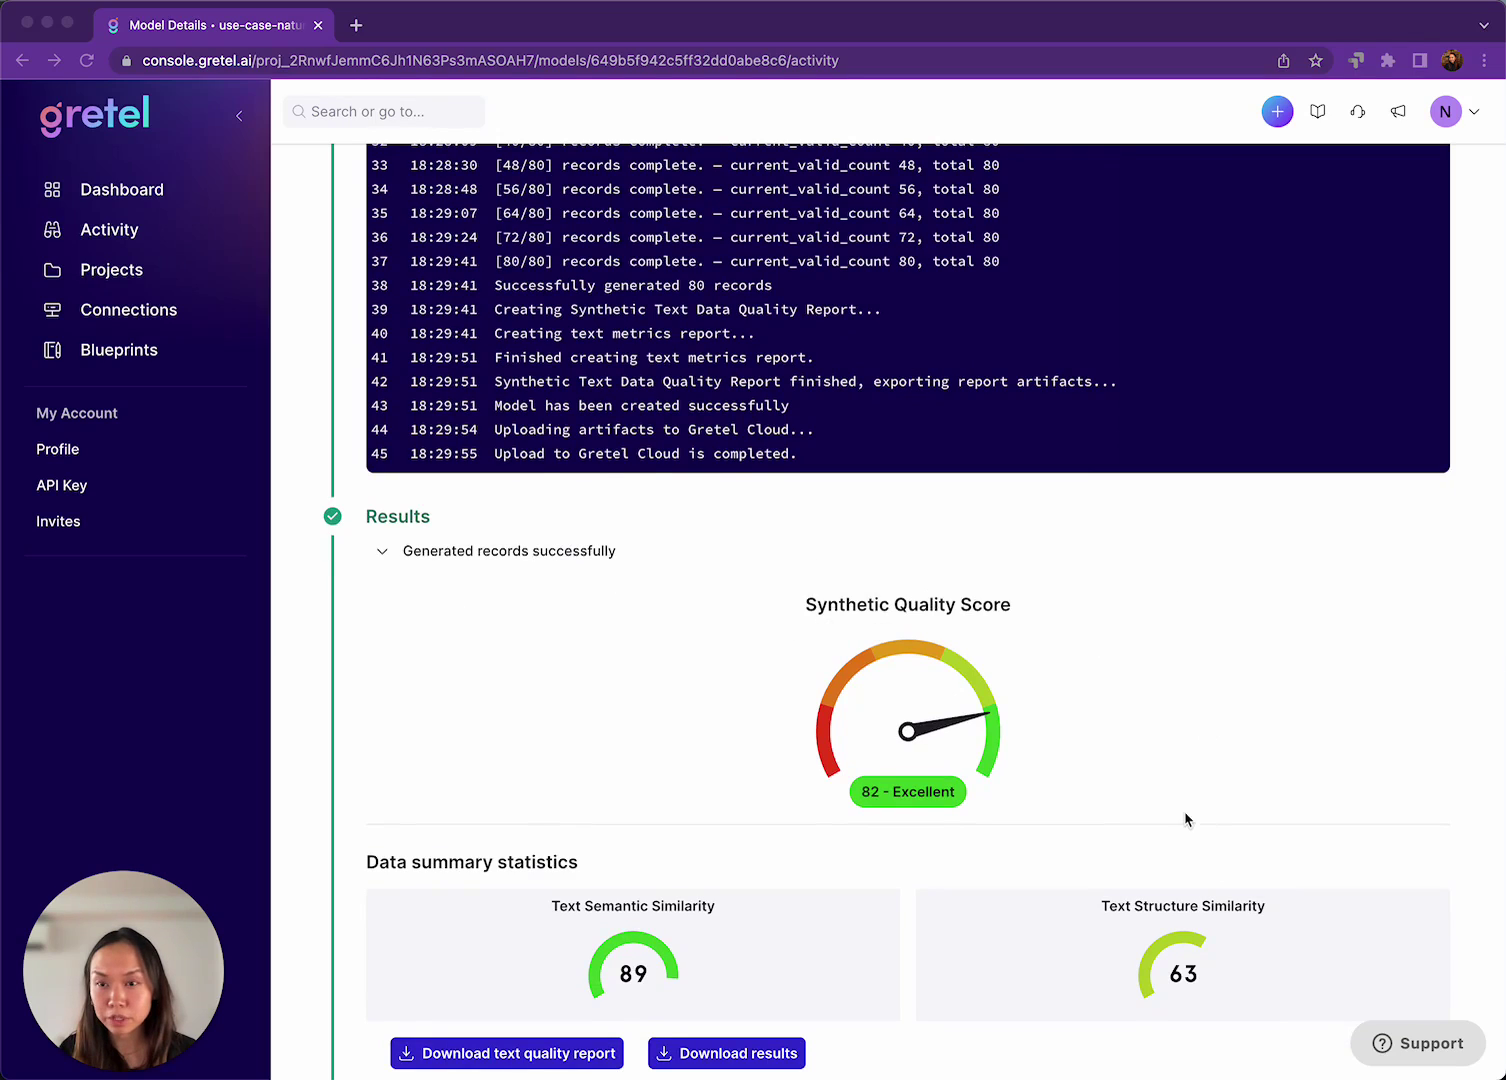
scroll(1188, 815, down, 2)
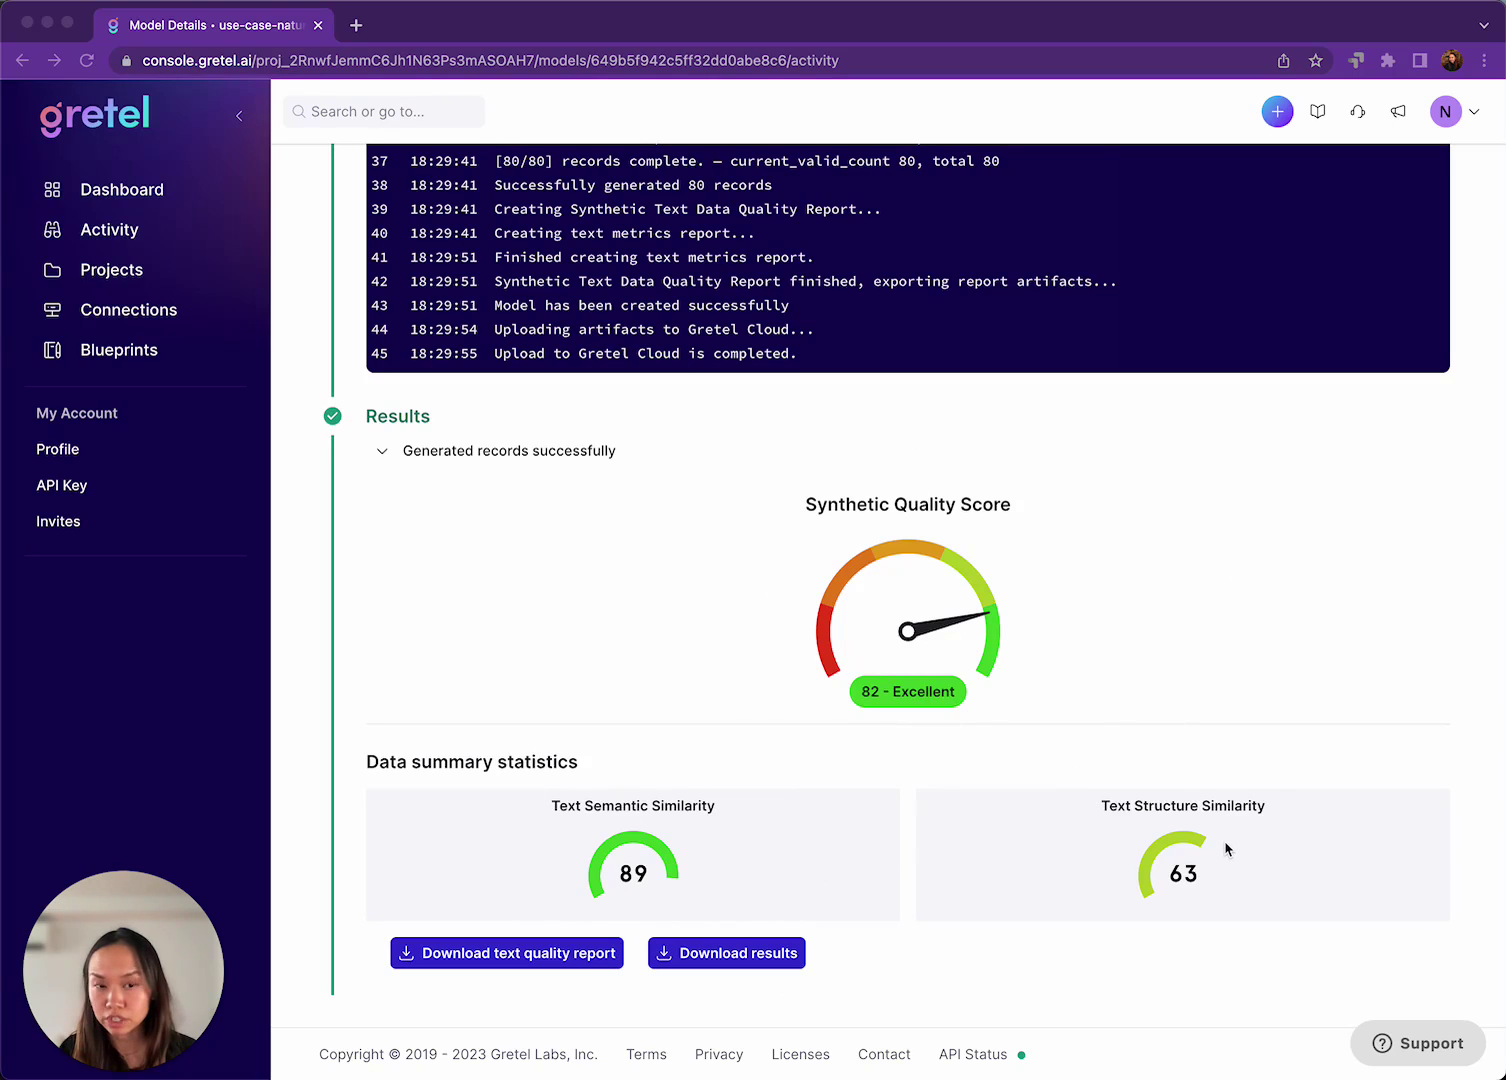
scroll(770, 652, down, 1)
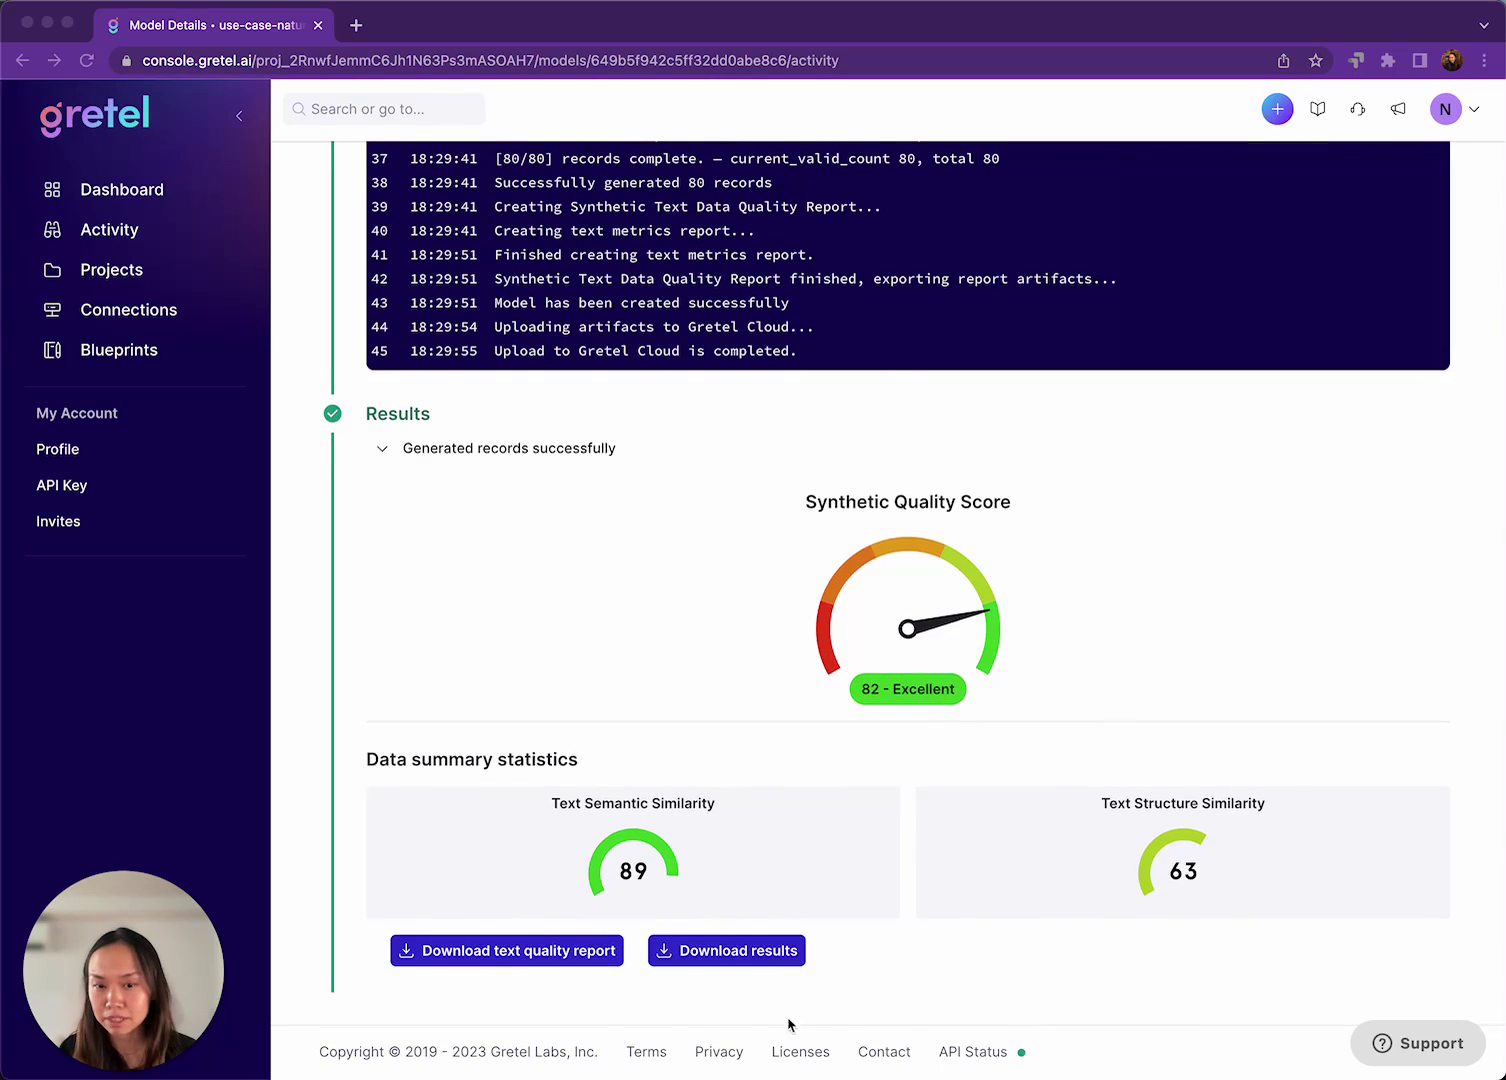
- Download the generated results and the text quality report
click(716, 965)
click(716, 960)
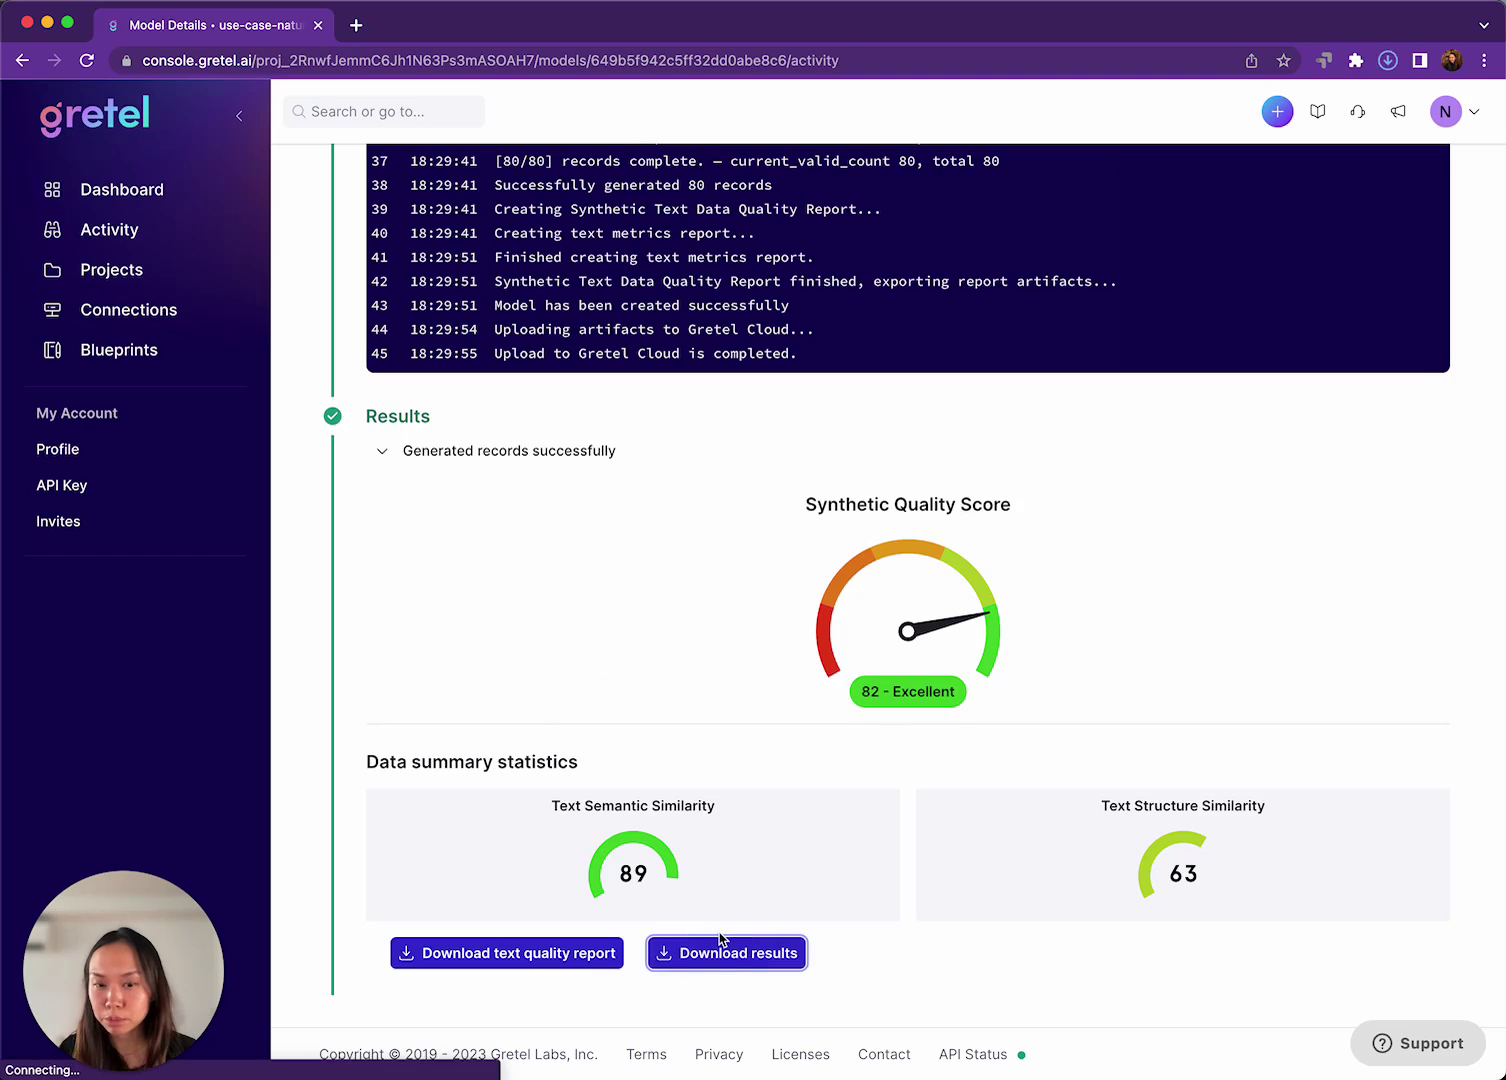
click(694, 689)
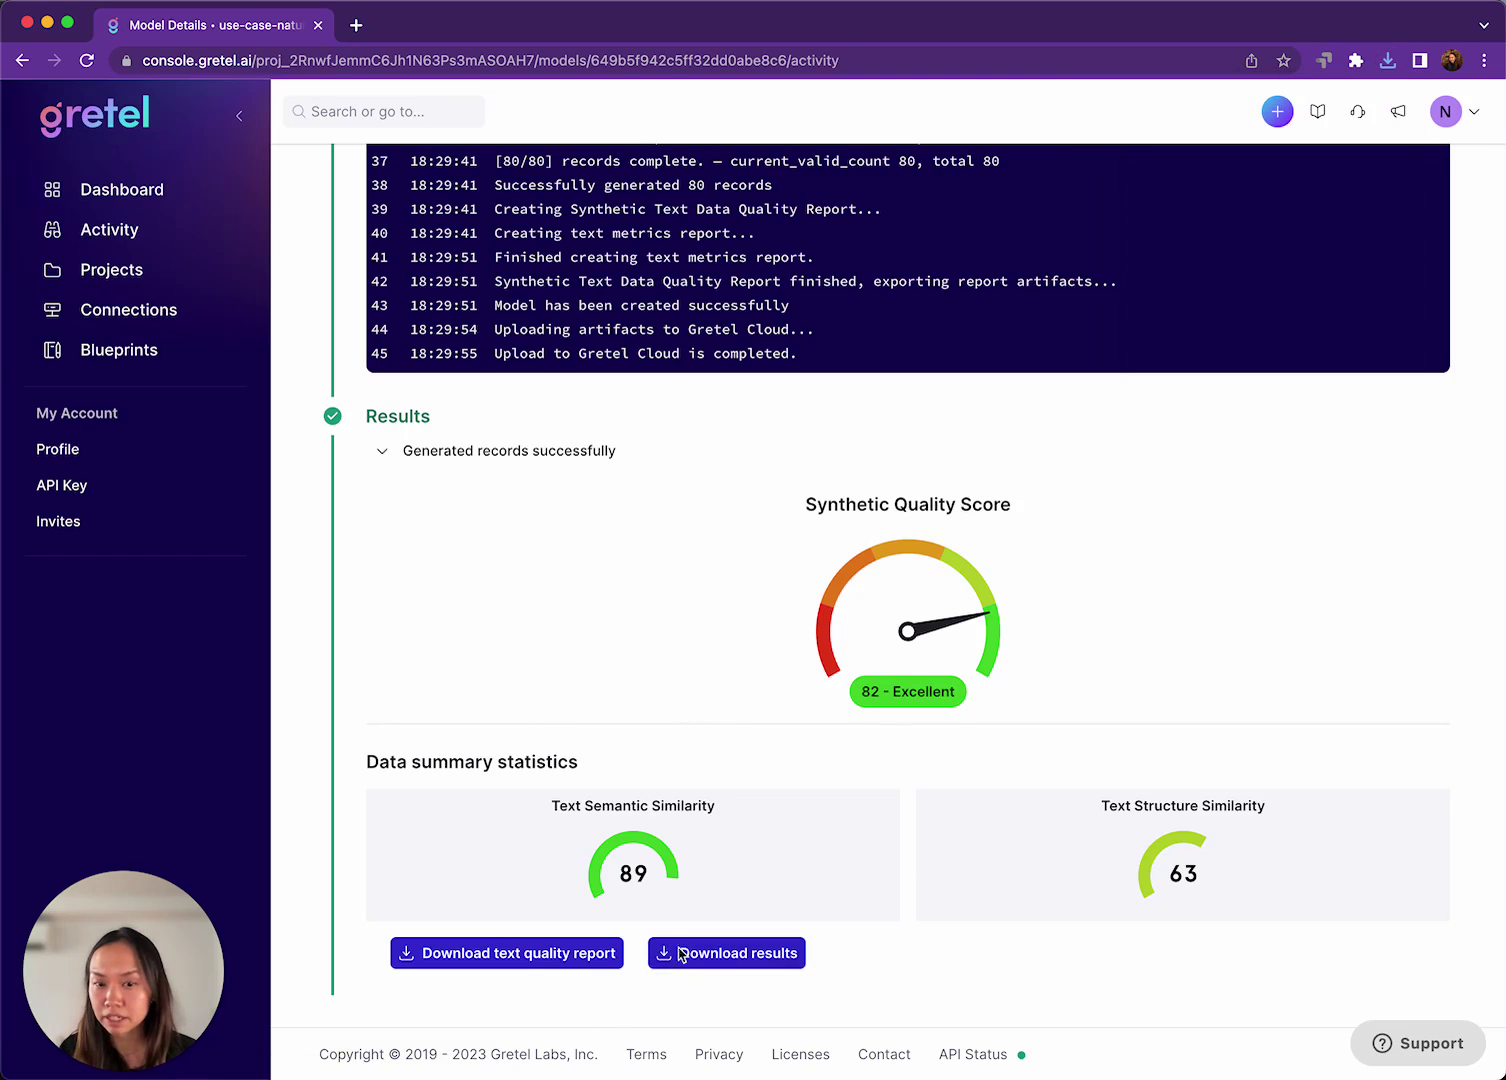
click(470, 962)
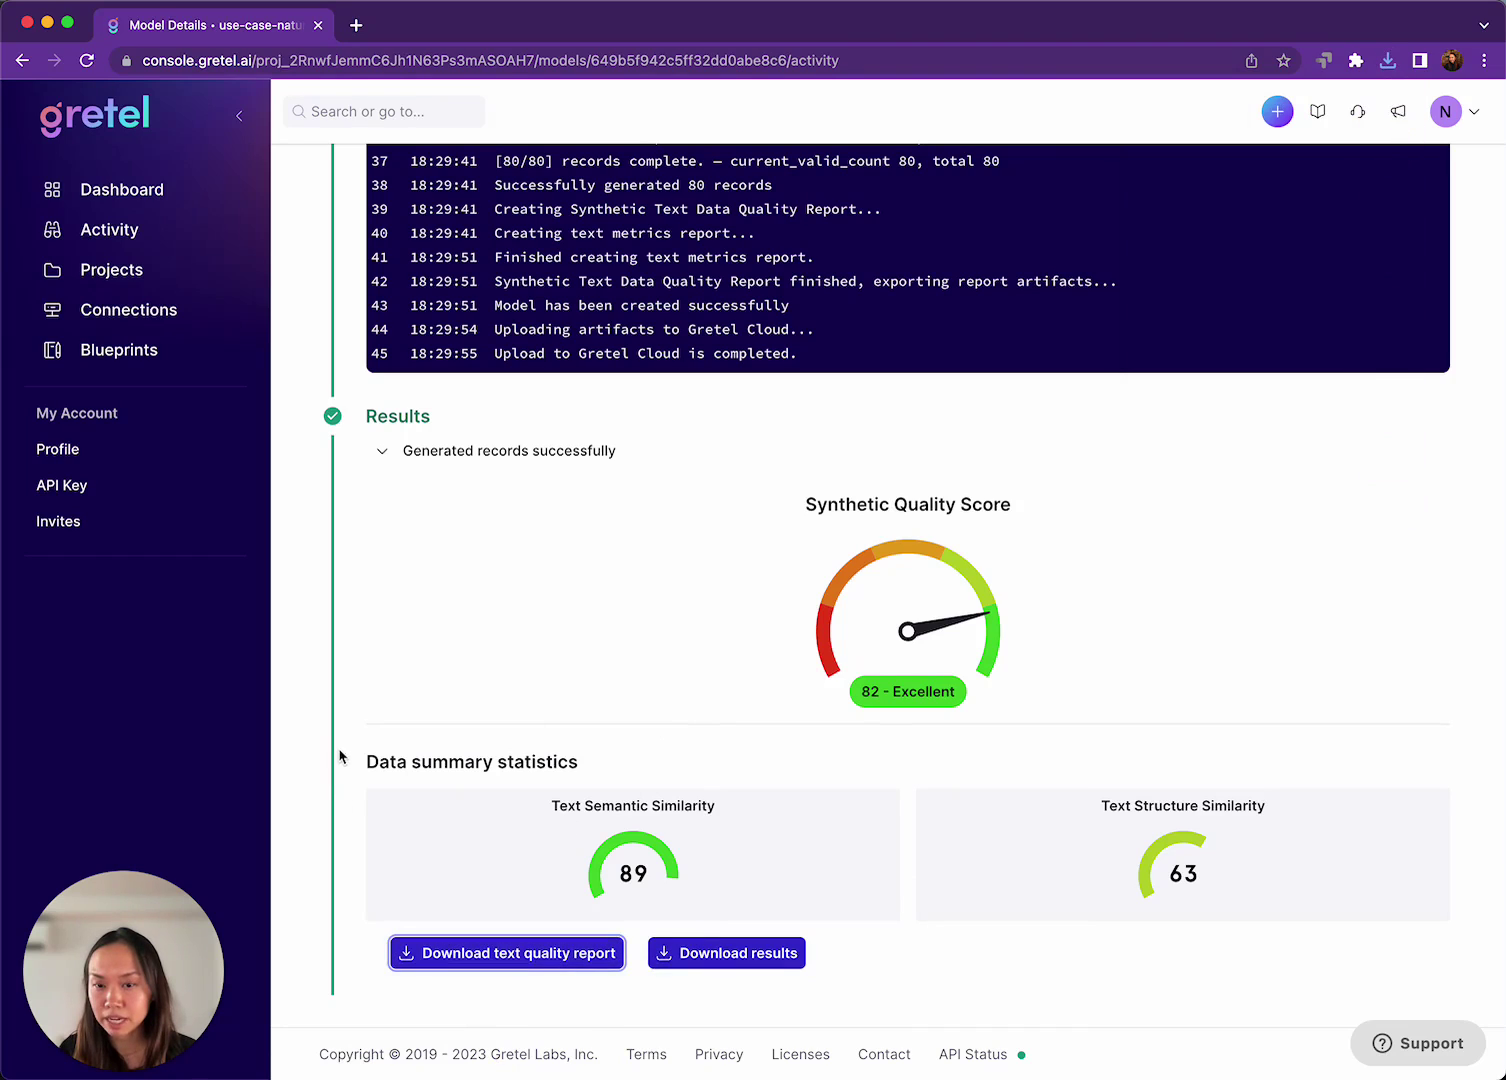
- Open the model's records and downloads and look over the result record and additional download files
scroll(343, 755, up, 15)
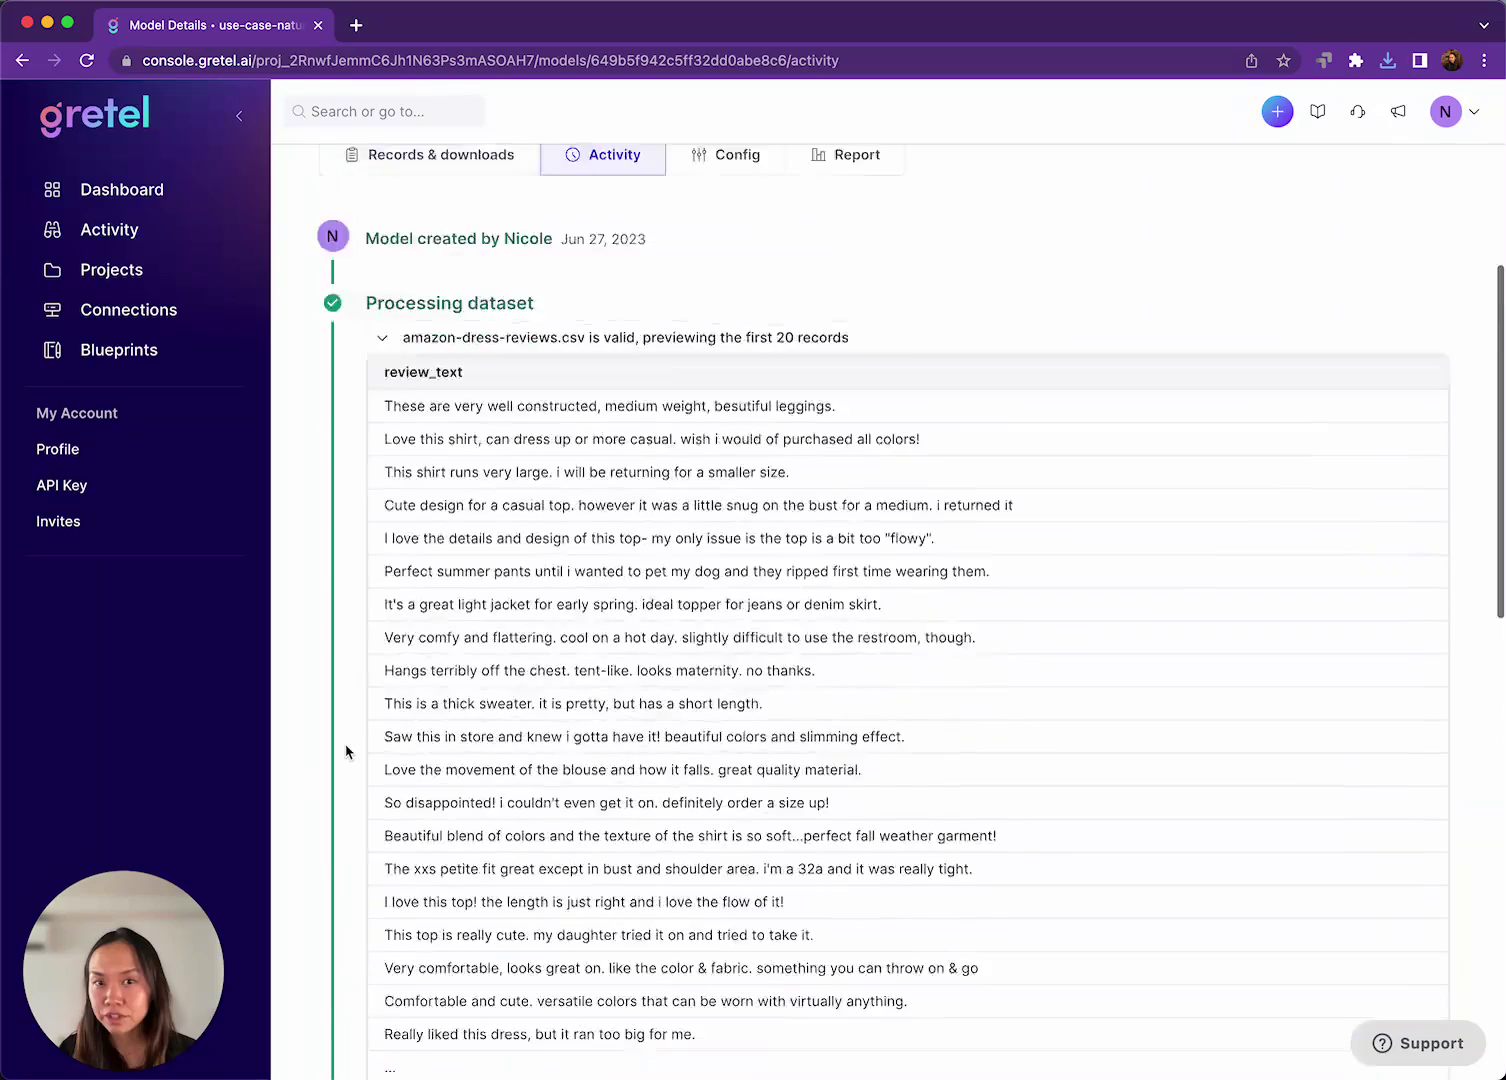
scroll(346, 752, up, 5)
click(474, 625)
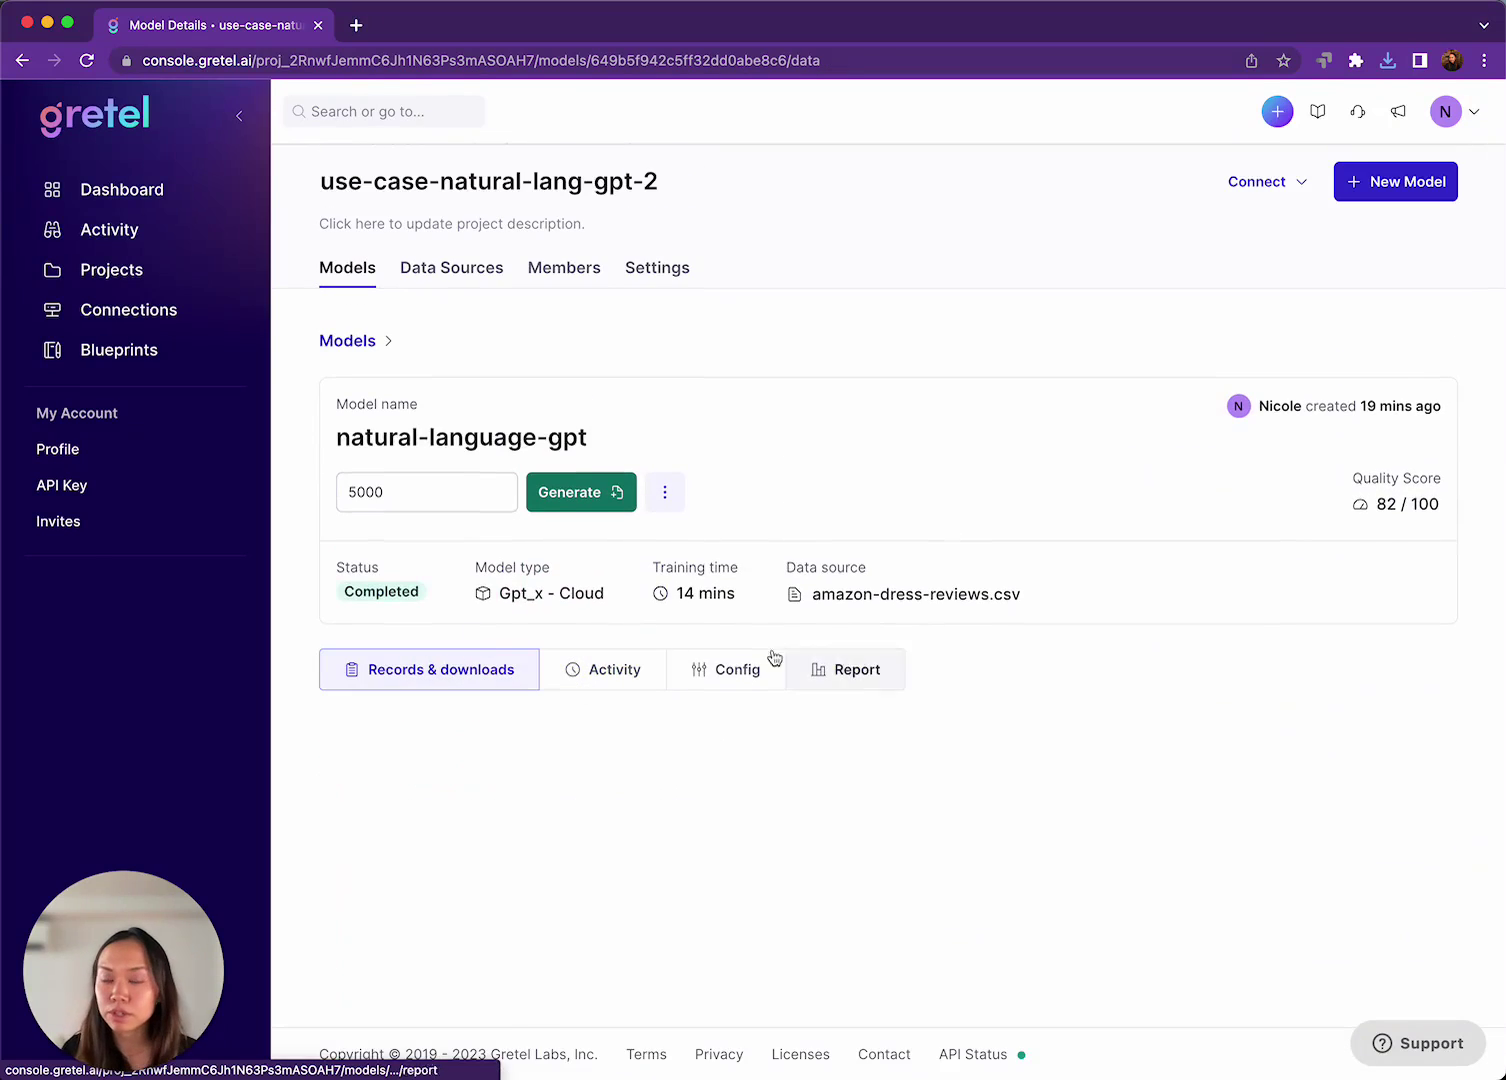
scroll(309, 725, down, 3)
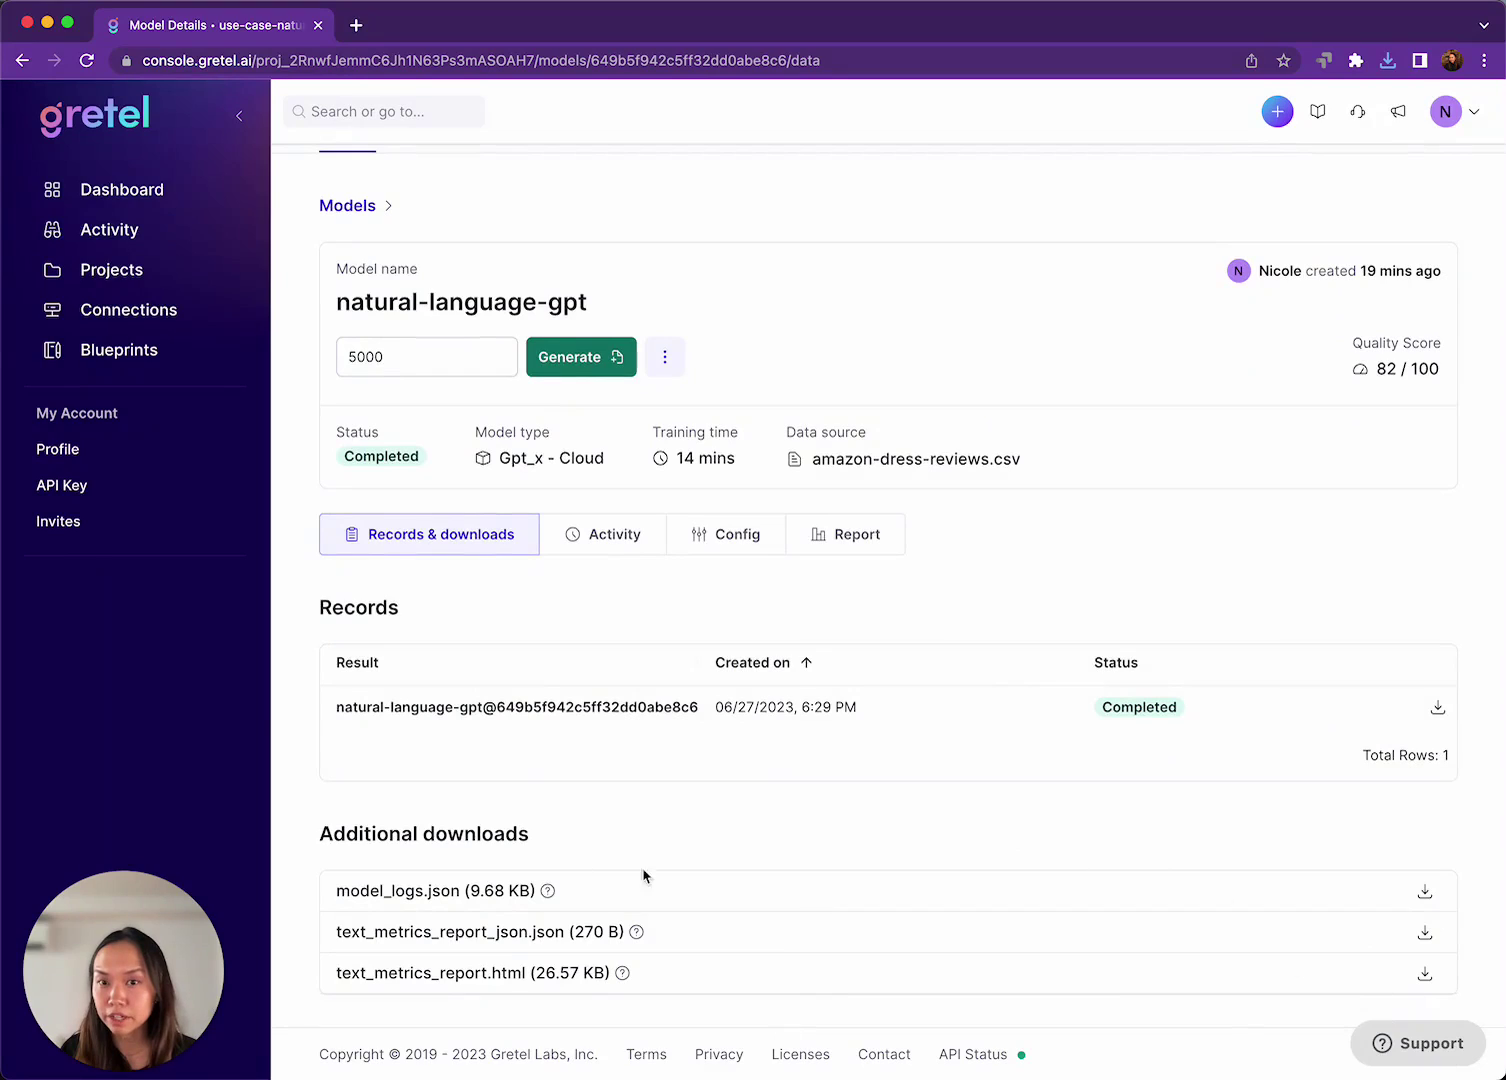
click(393, 366)
drag(393, 366, 334, 362)
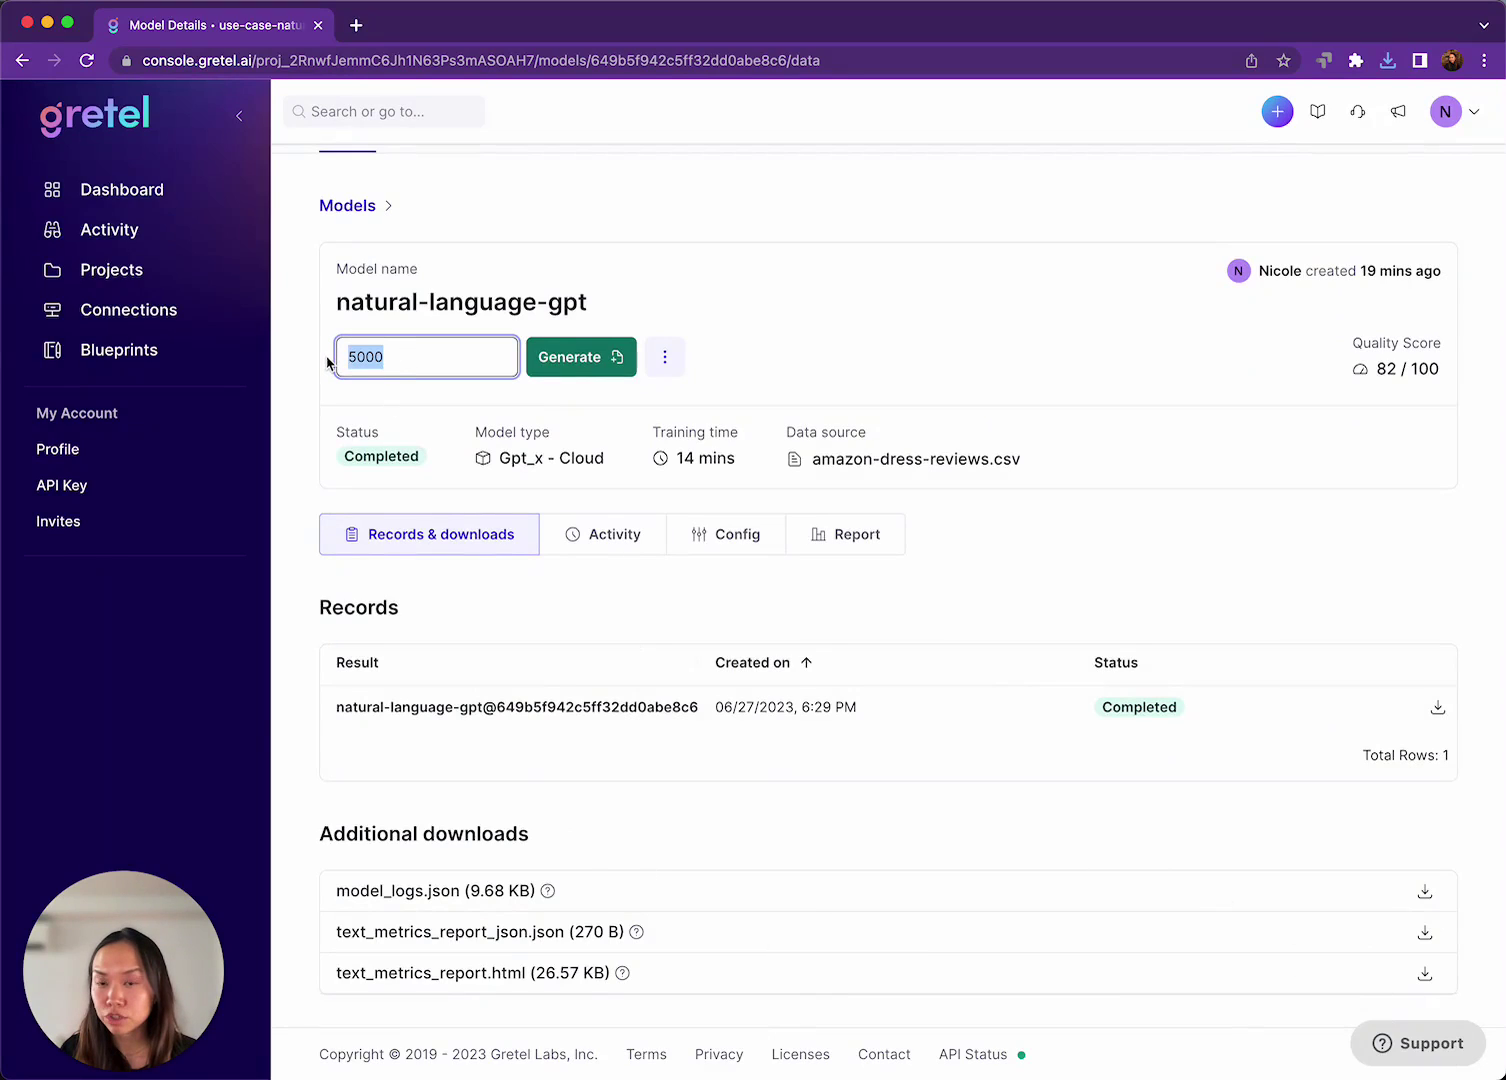
click(431, 360)
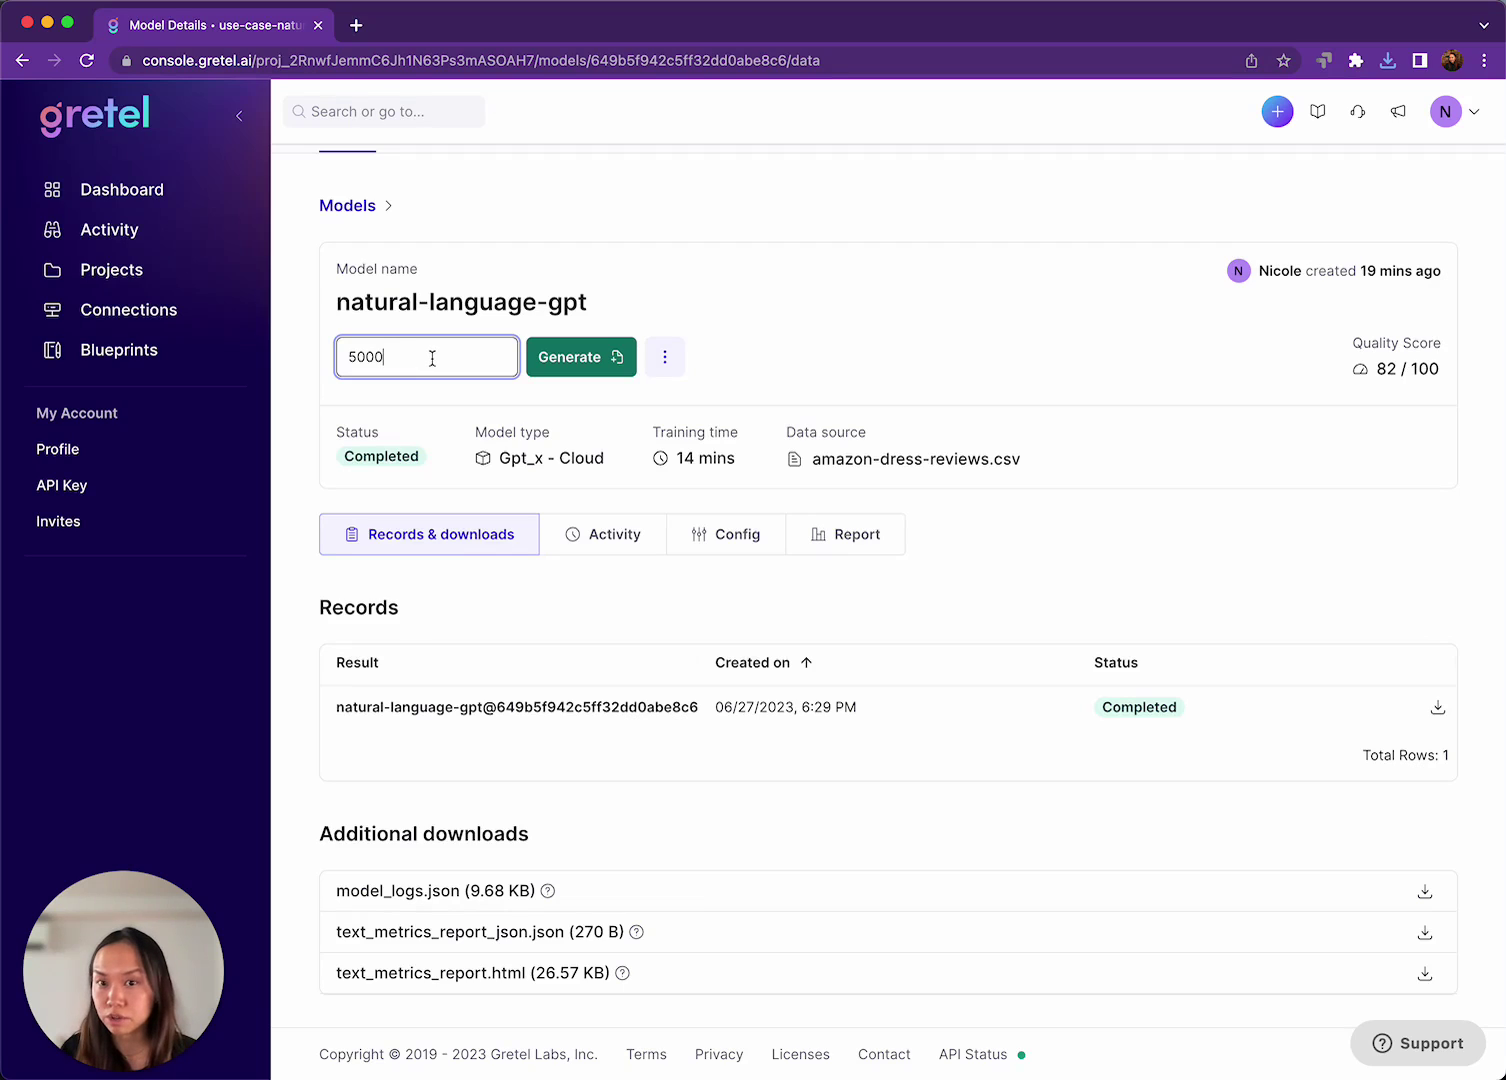
drag(352, 358, 464, 357)
click(466, 358)
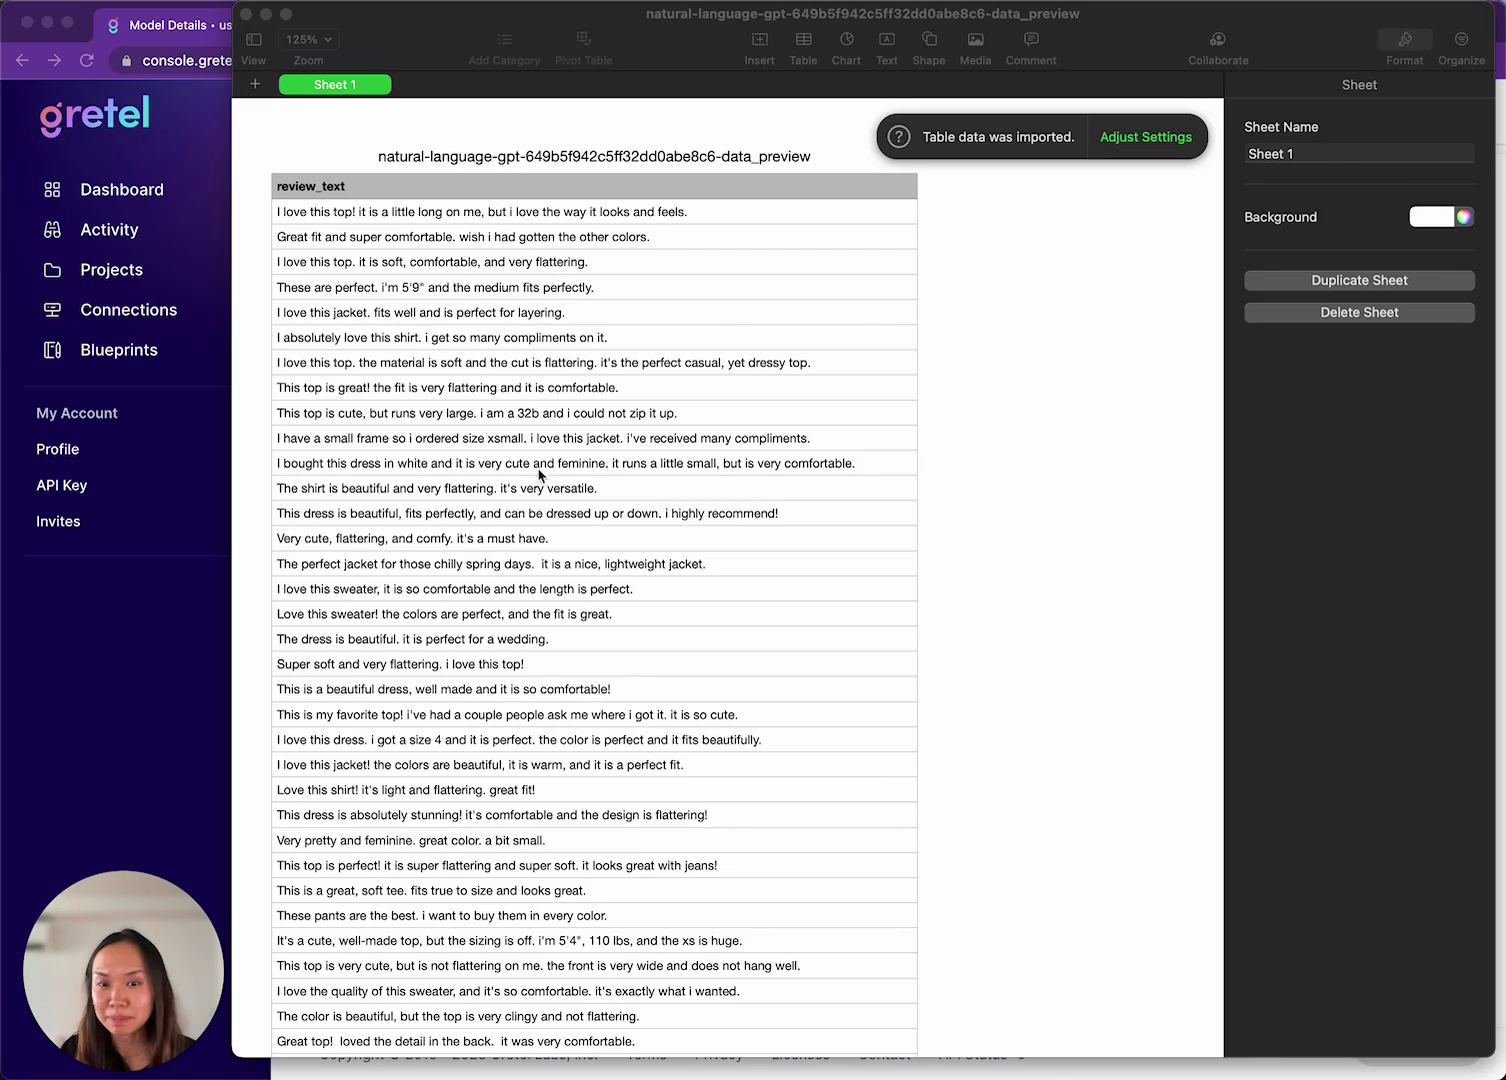
- Look through the synthetic review_text records in the downloaded data_preview spreadsheet, from the first row to the last and back
scroll(560, 595, down, 10)
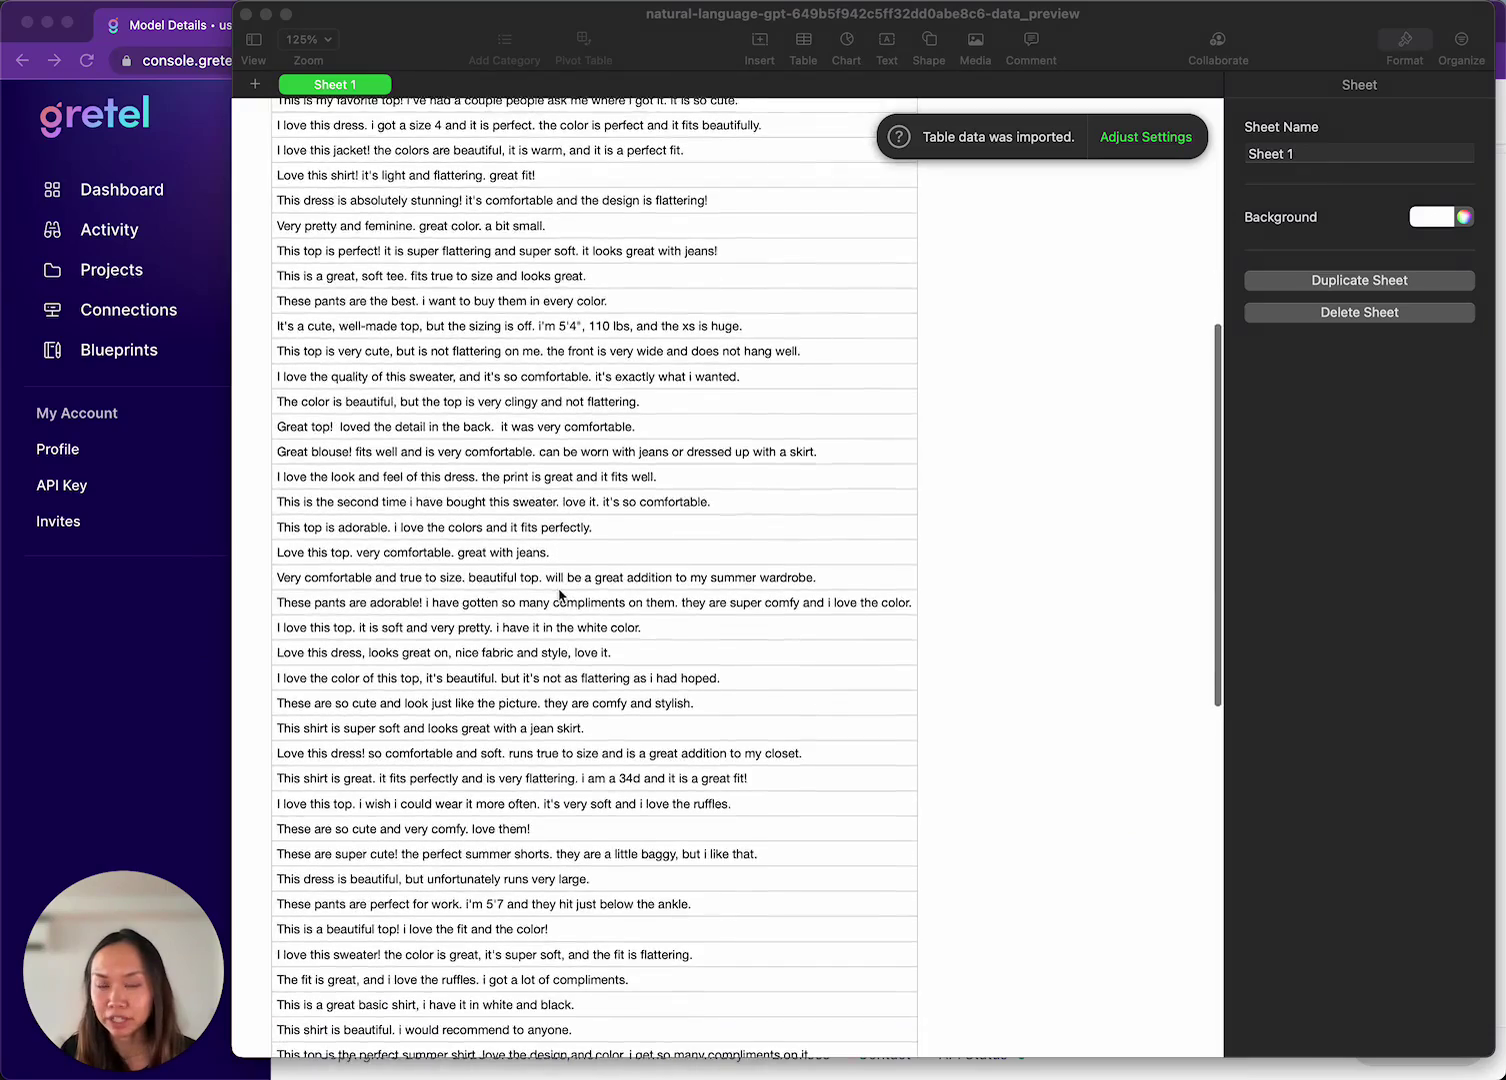
scroll(560, 595, down, 10)
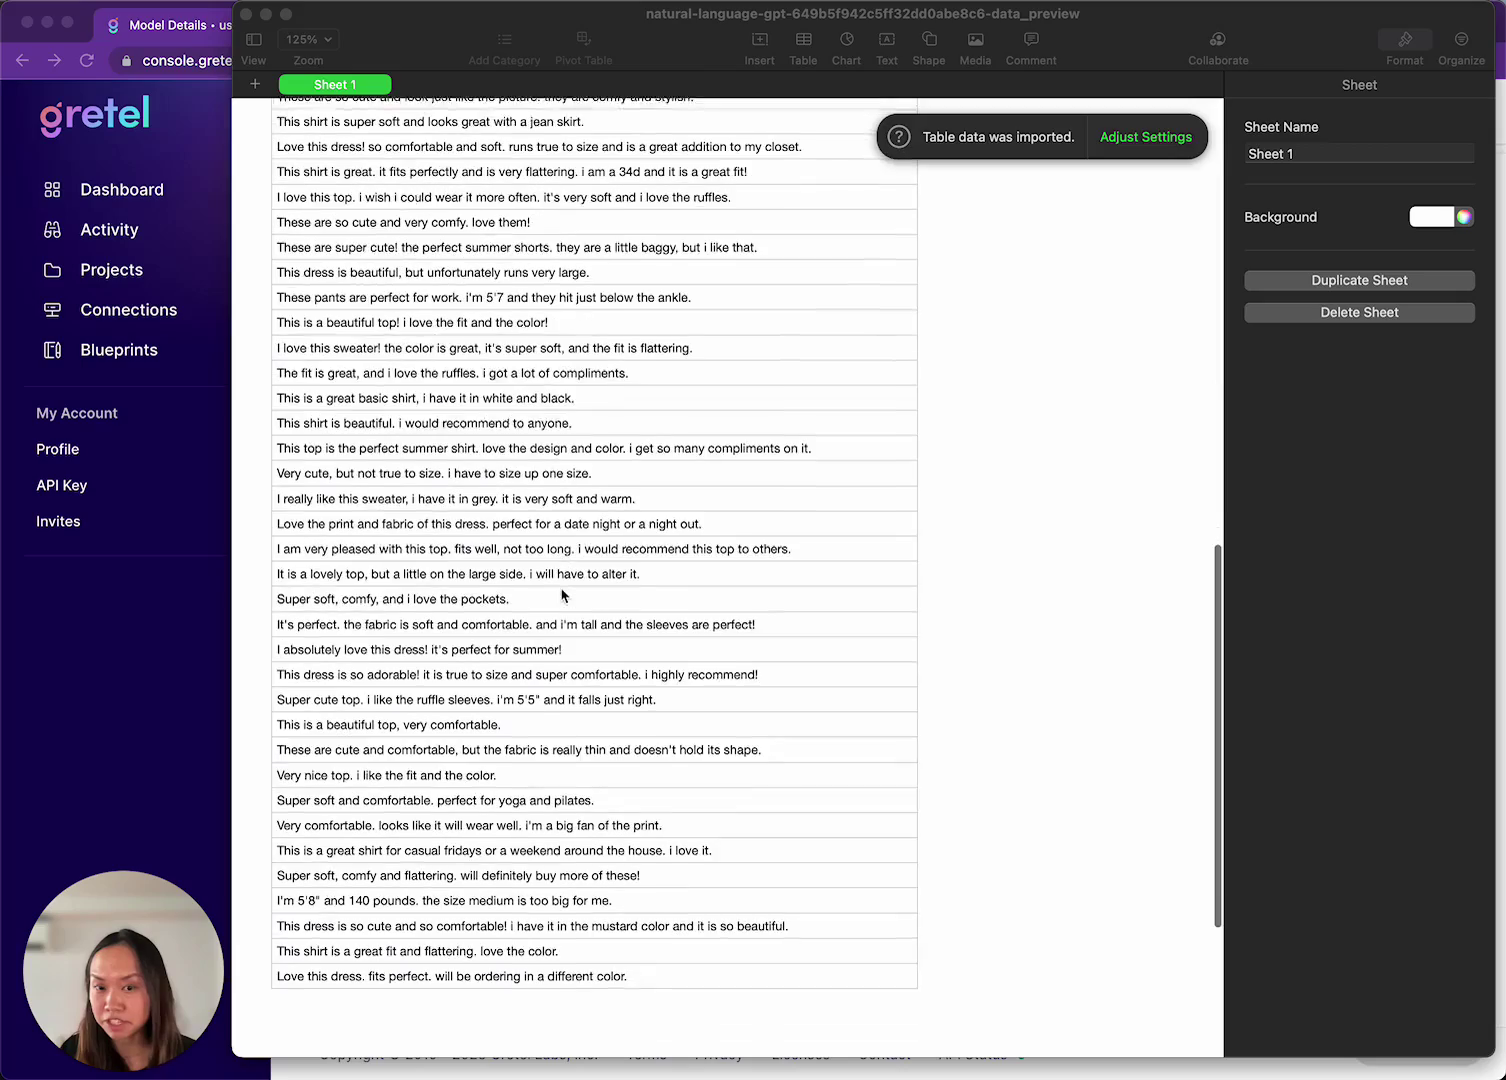
scroll(547, 484, up, 7)
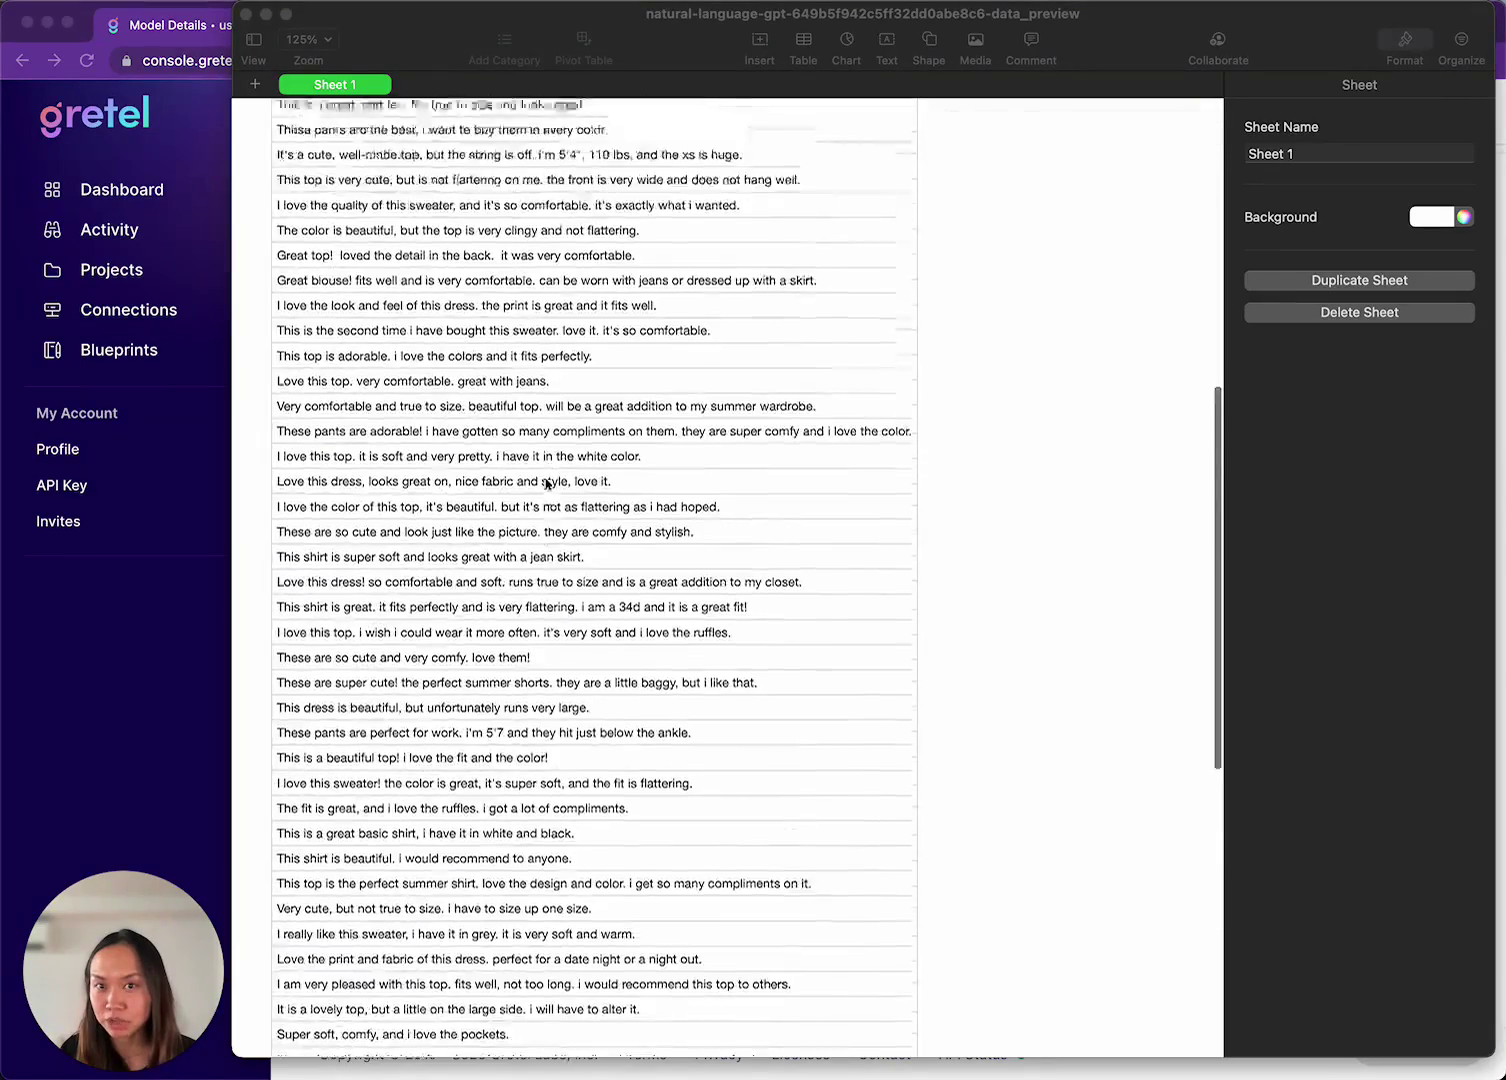
scroll(547, 484, up, 12)
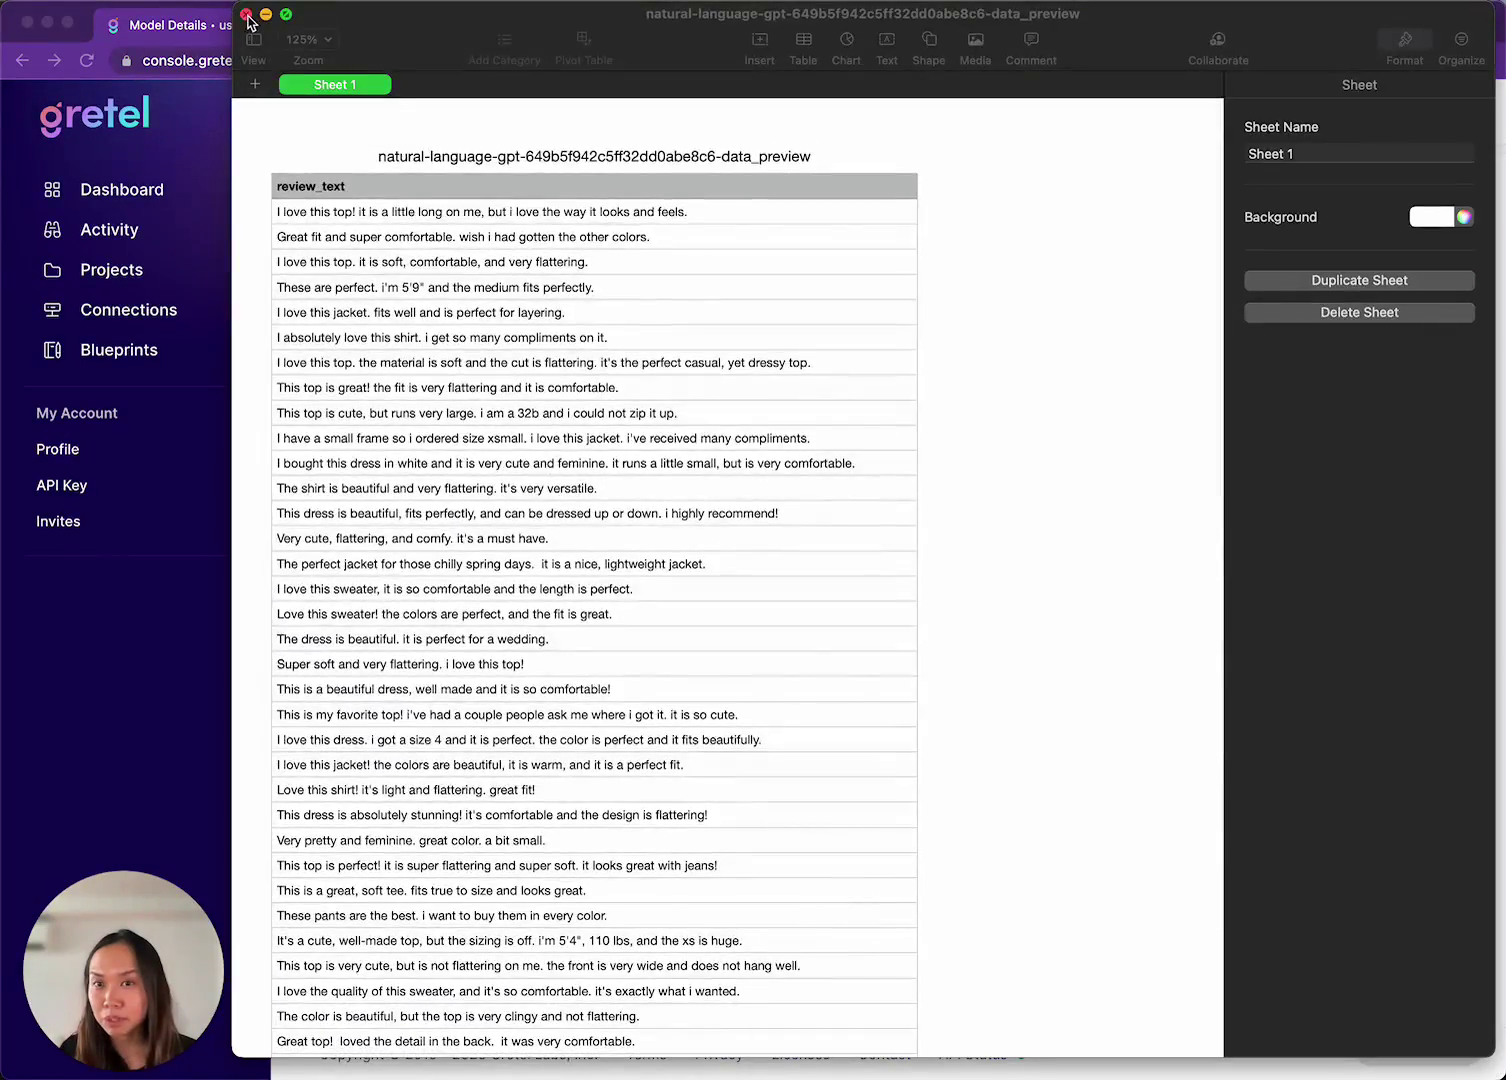
- Close the data_preview spreadsheet and expand the Synthetic Text Data Quality Score explanation in the downloaded text quality report
click(247, 17)
click(434, 30)
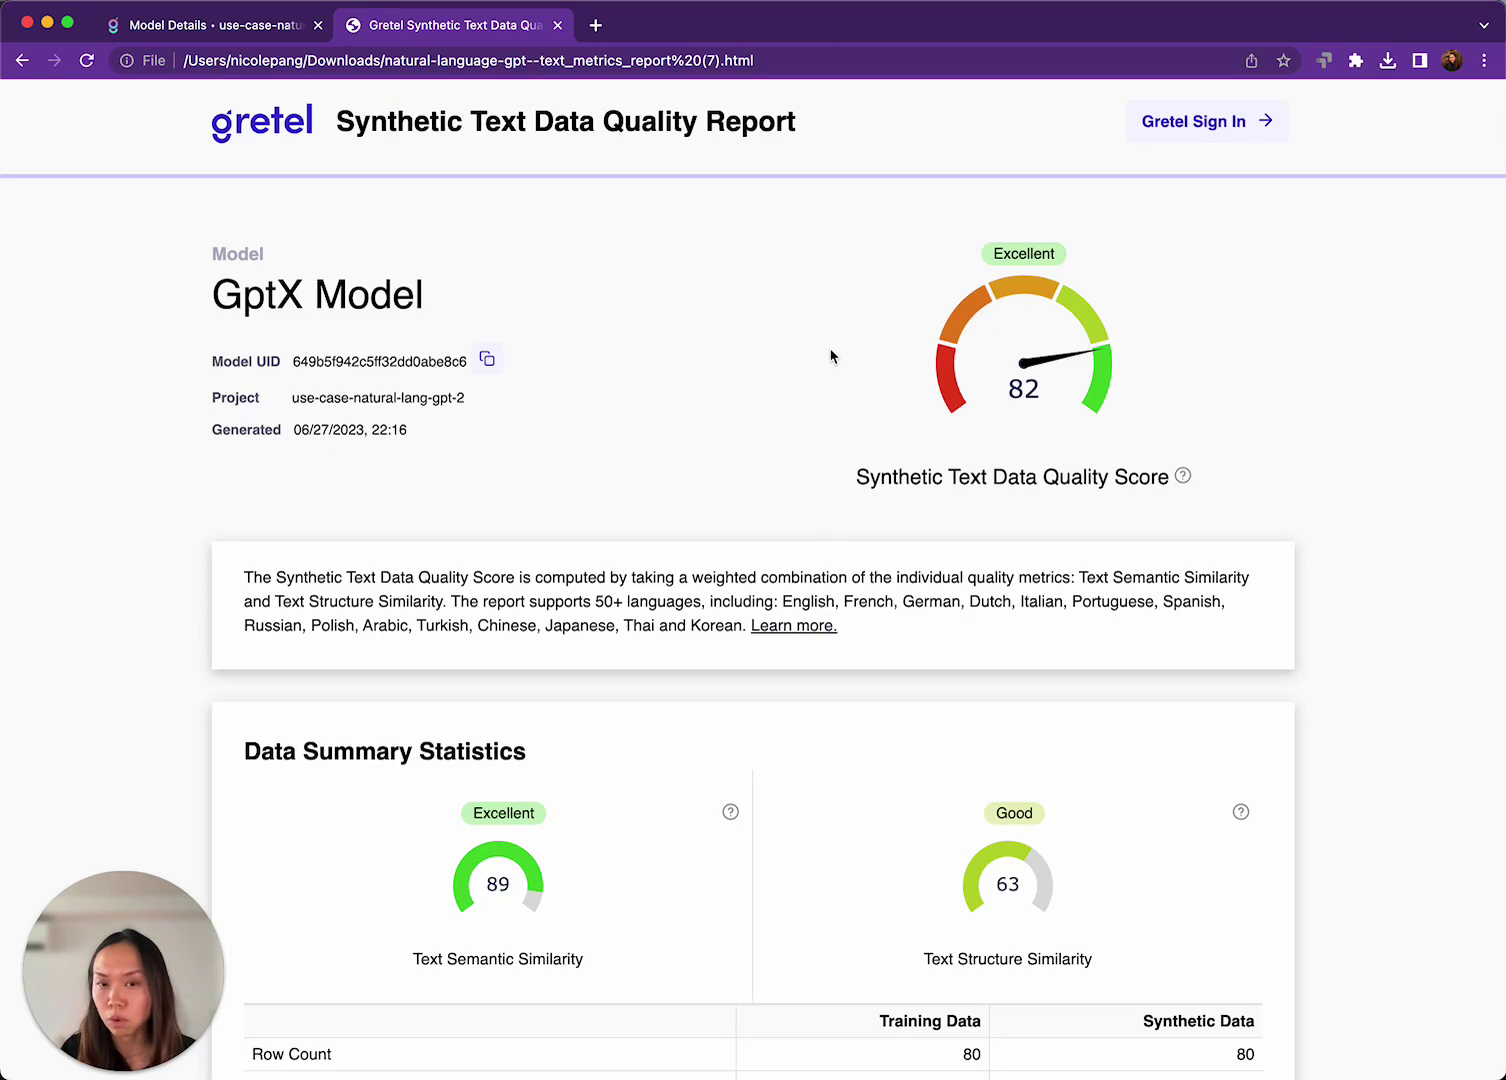
scroll(831, 356, down, 2)
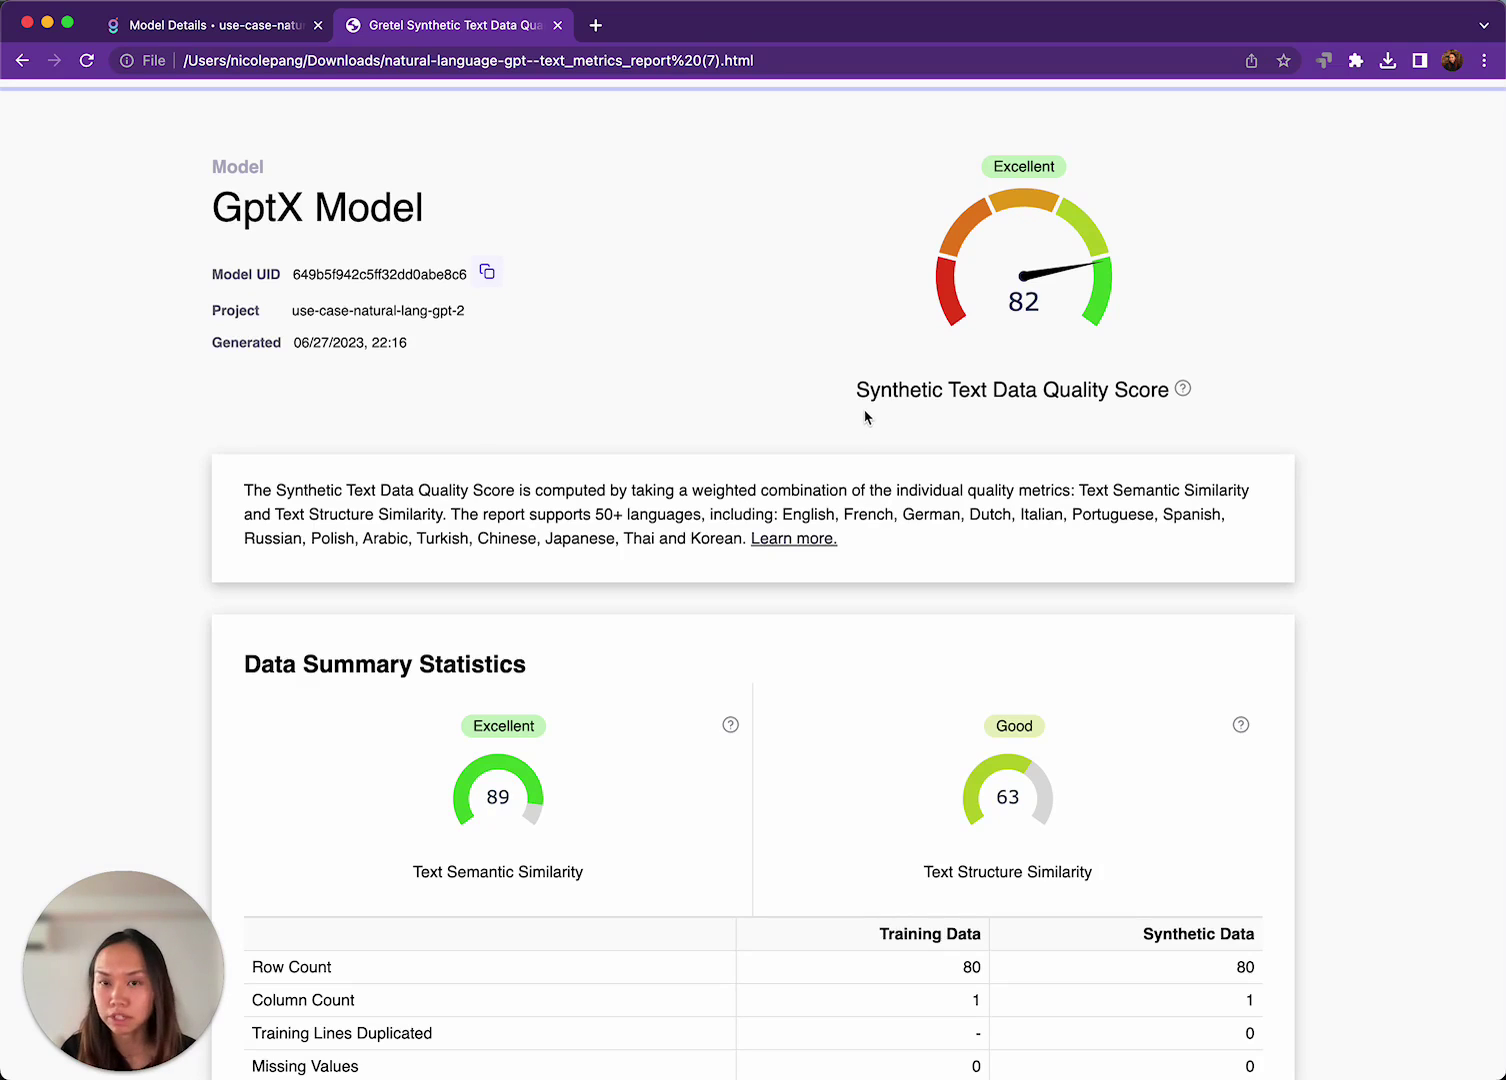
scroll(866, 416, up, 2)
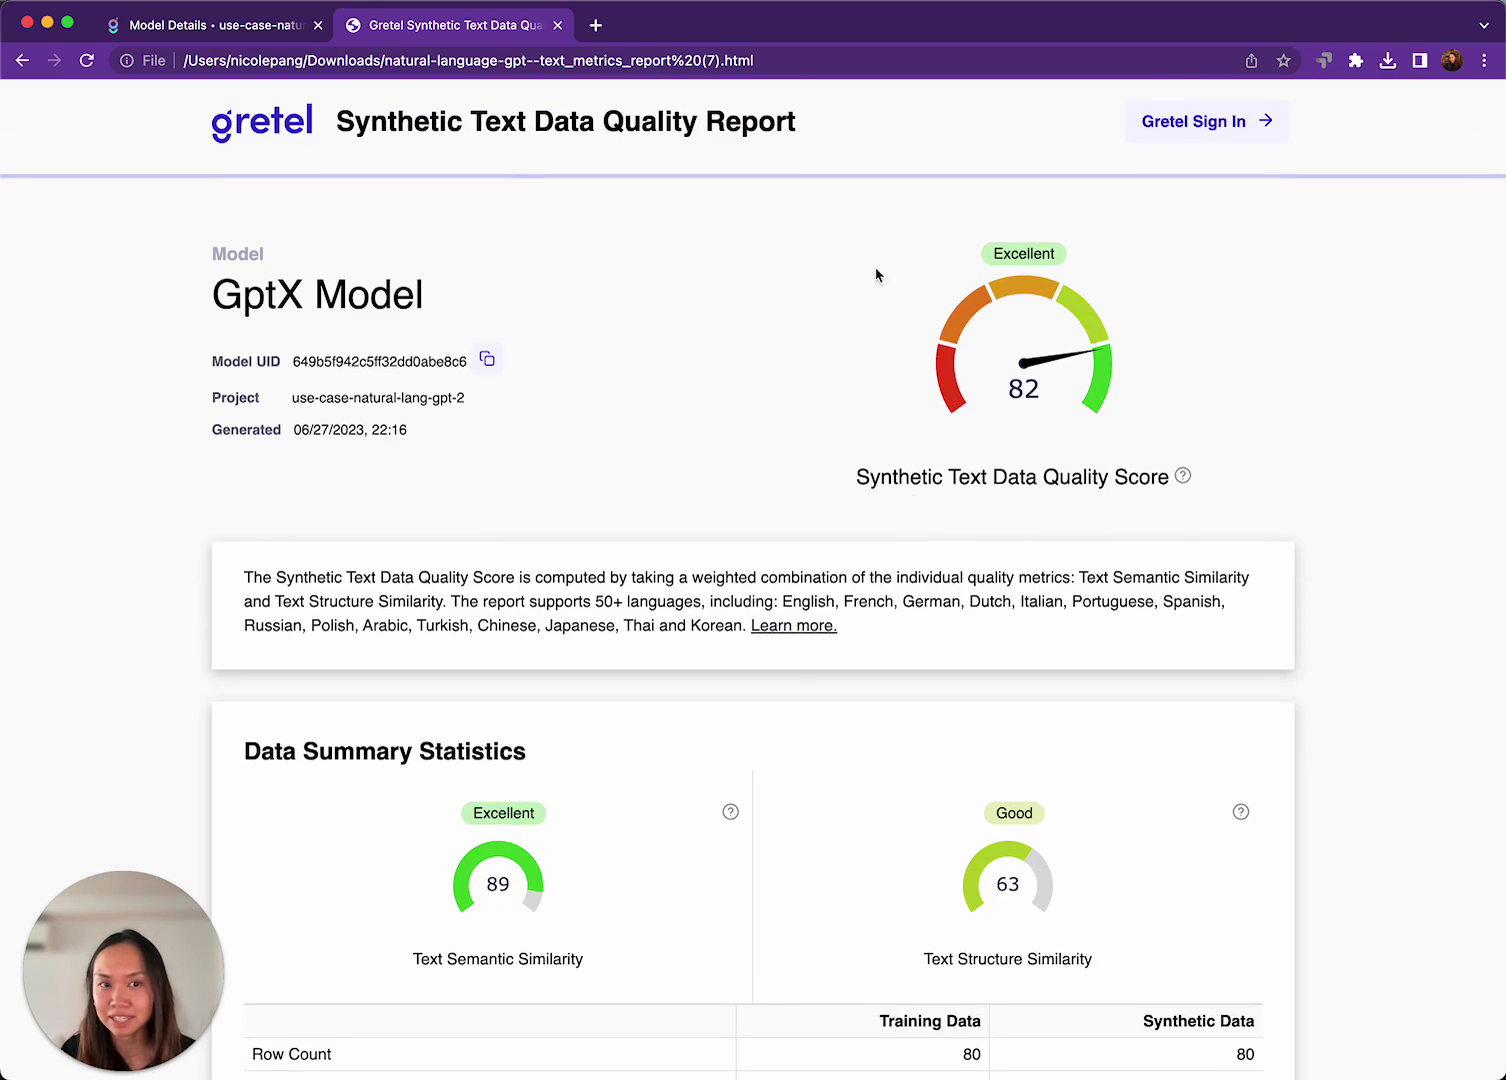
click(1183, 477)
scroll(936, 598, down, 2)
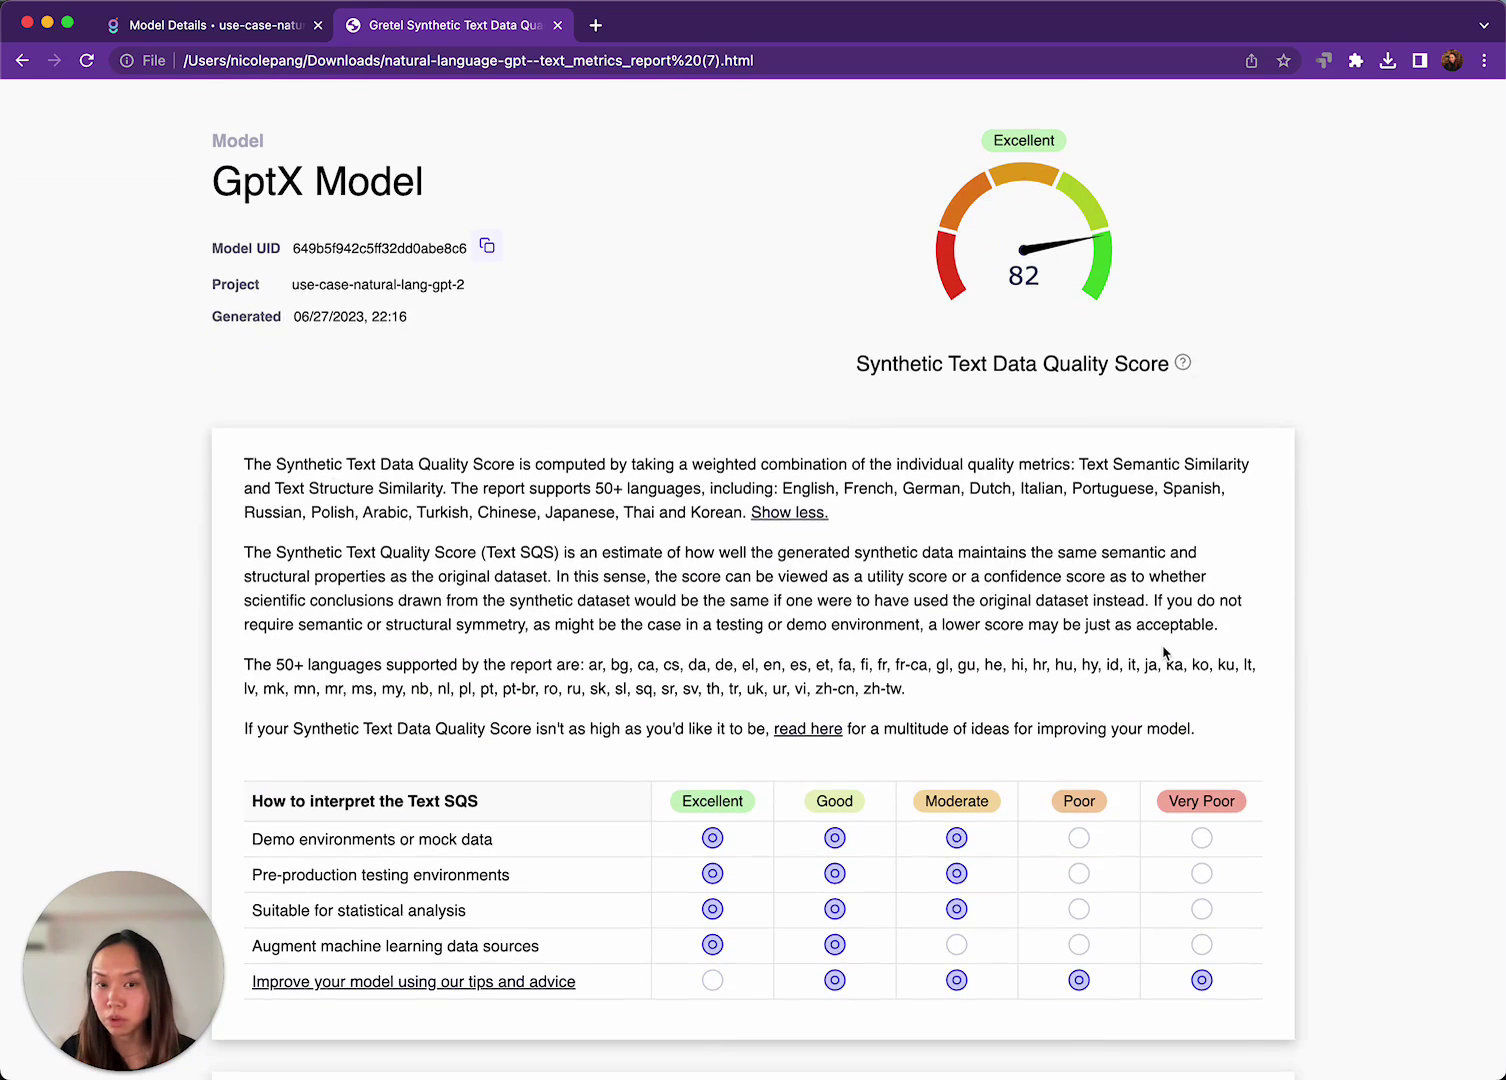
- Read the explanations of Text Semantic Similarity and Text Structure Similarity, and compare training and synthetic data in the summary statistics table
scroll(1165, 652, down, 10)
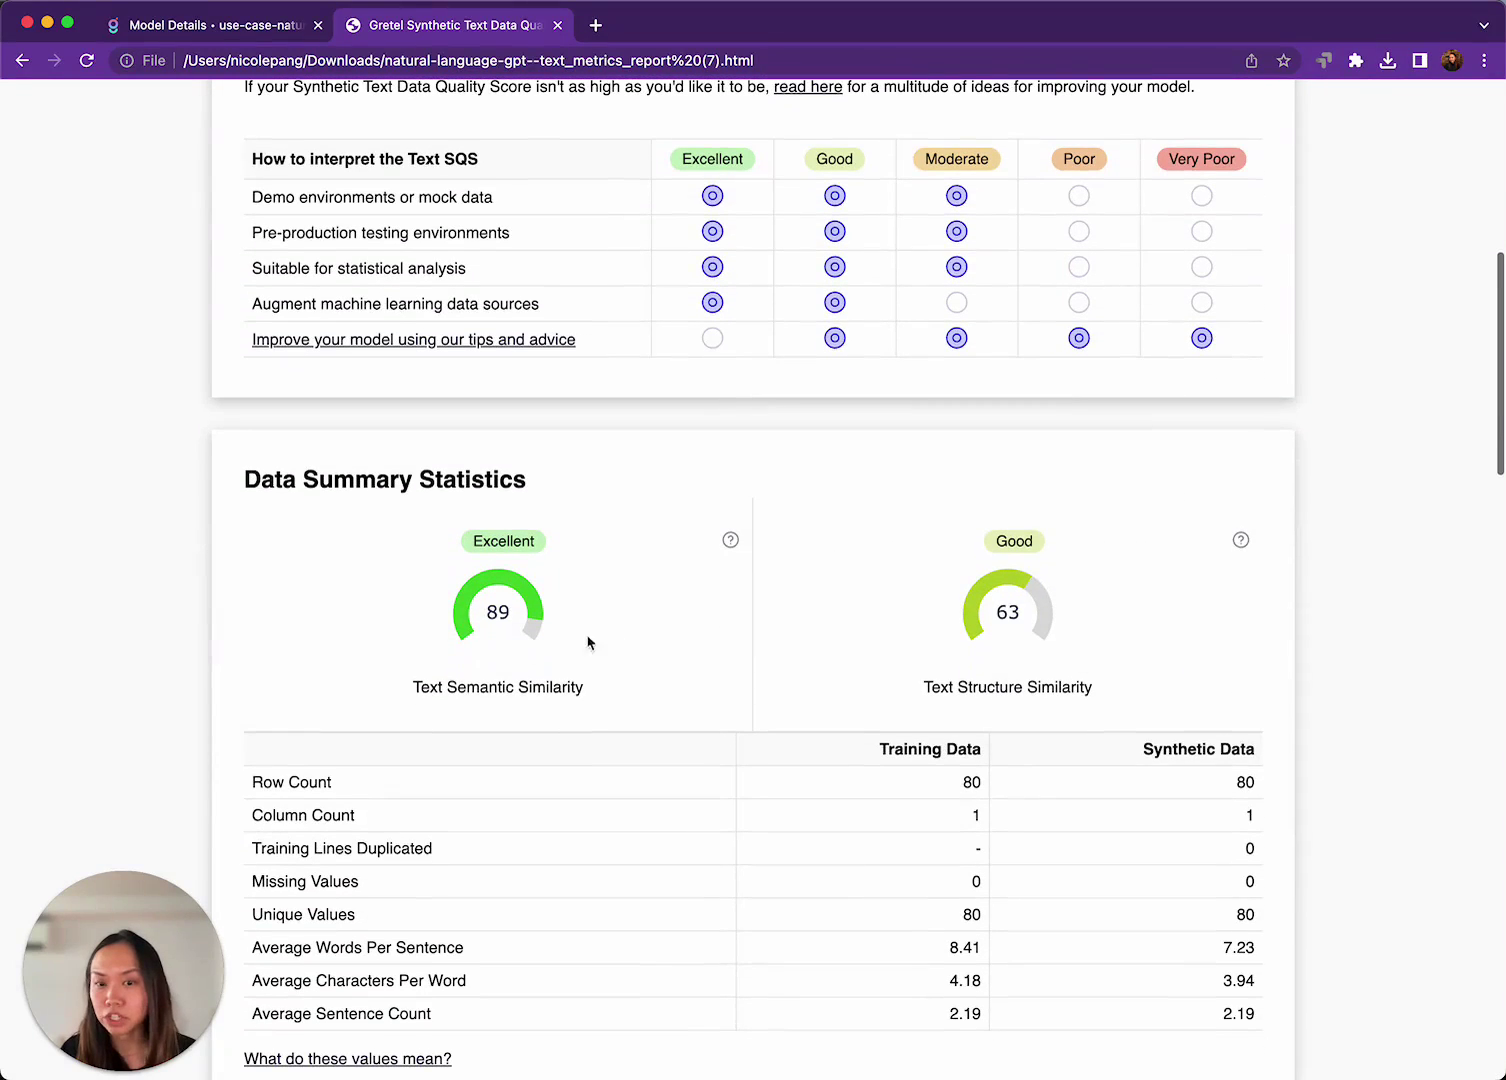
click(730, 545)
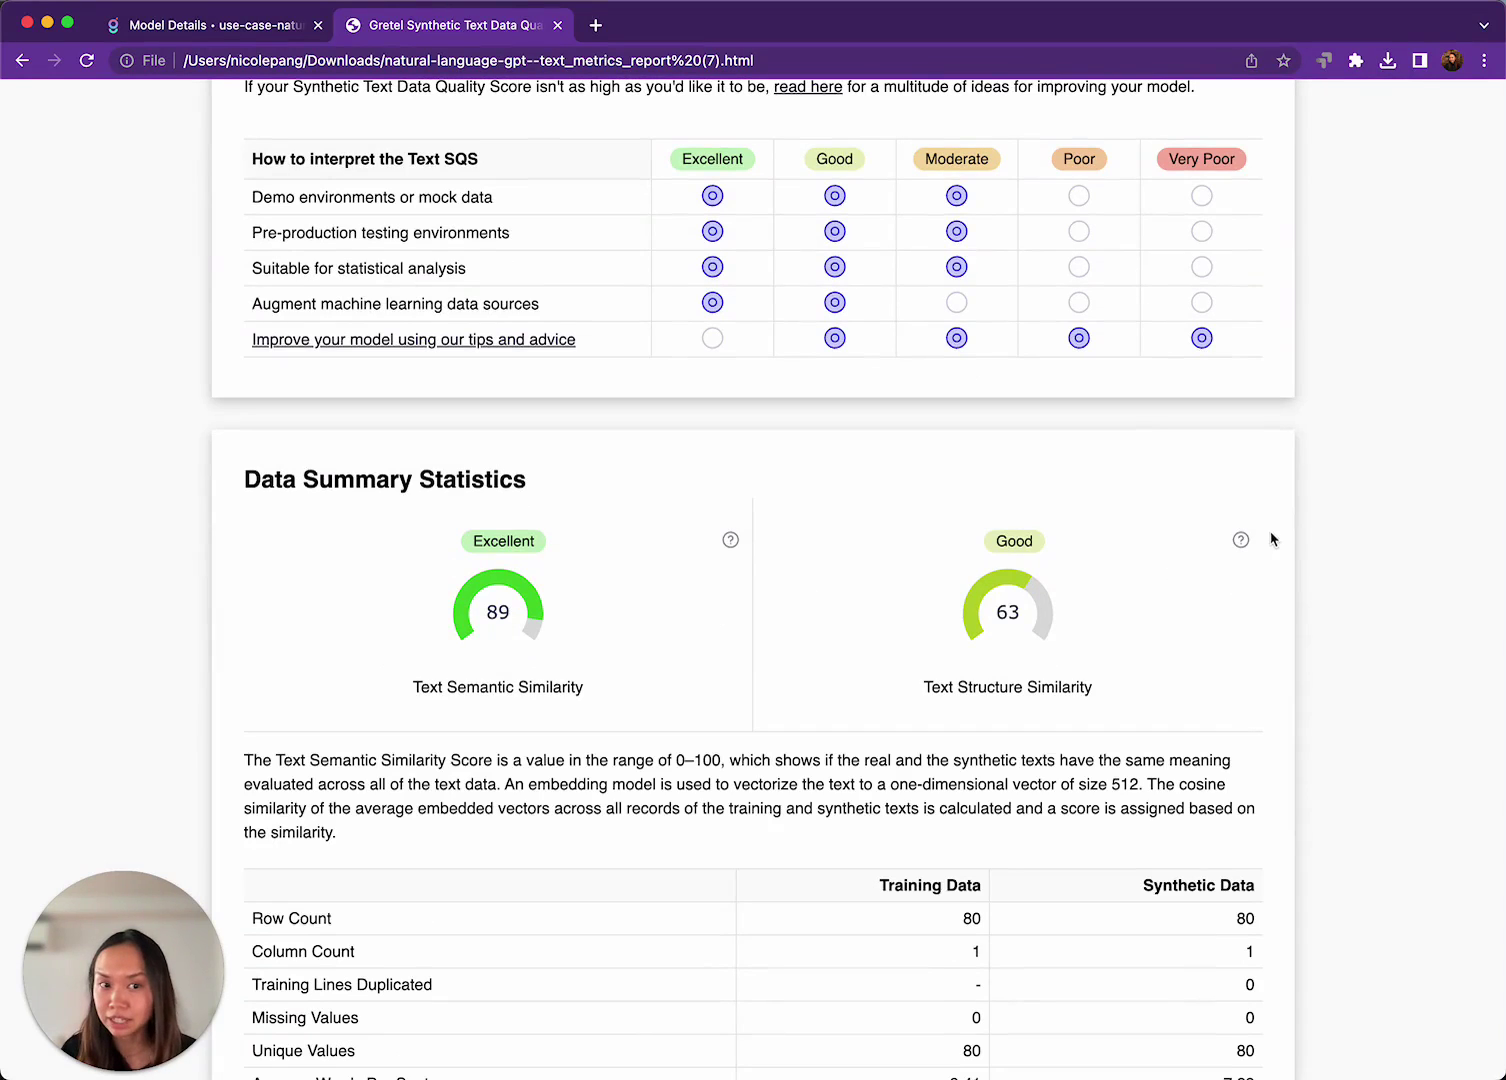
click(1243, 543)
scroll(1222, 678, down, 2)
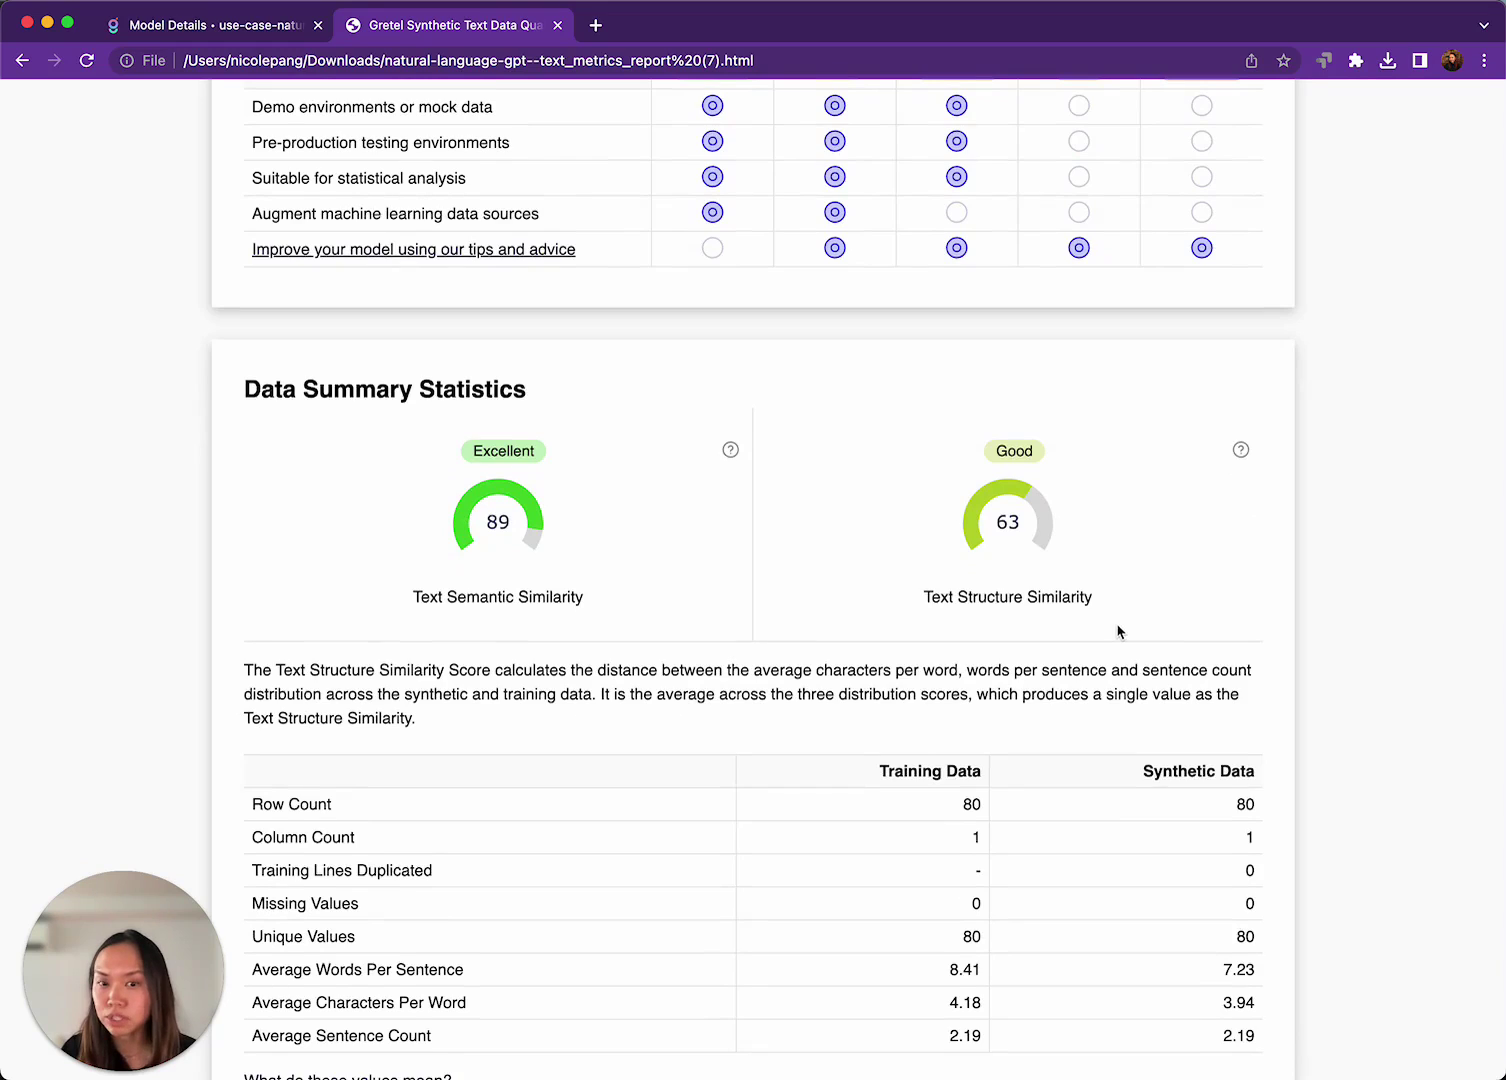
scroll(1118, 630, down, 2)
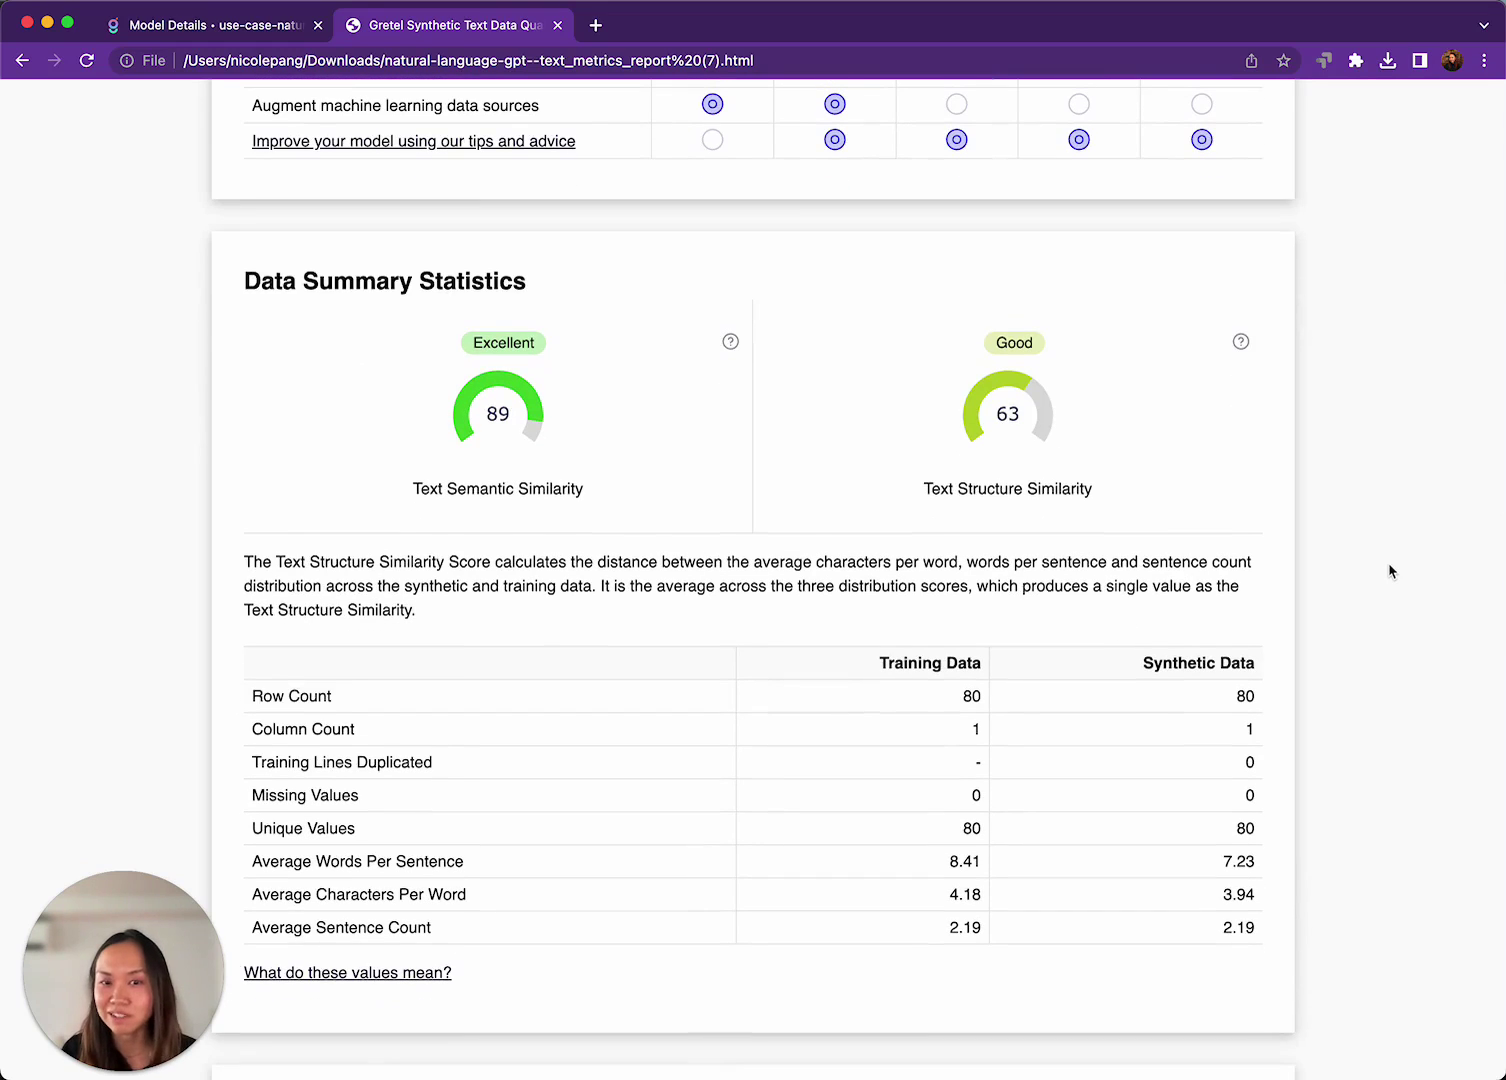
scroll(1390, 571, down, 1)
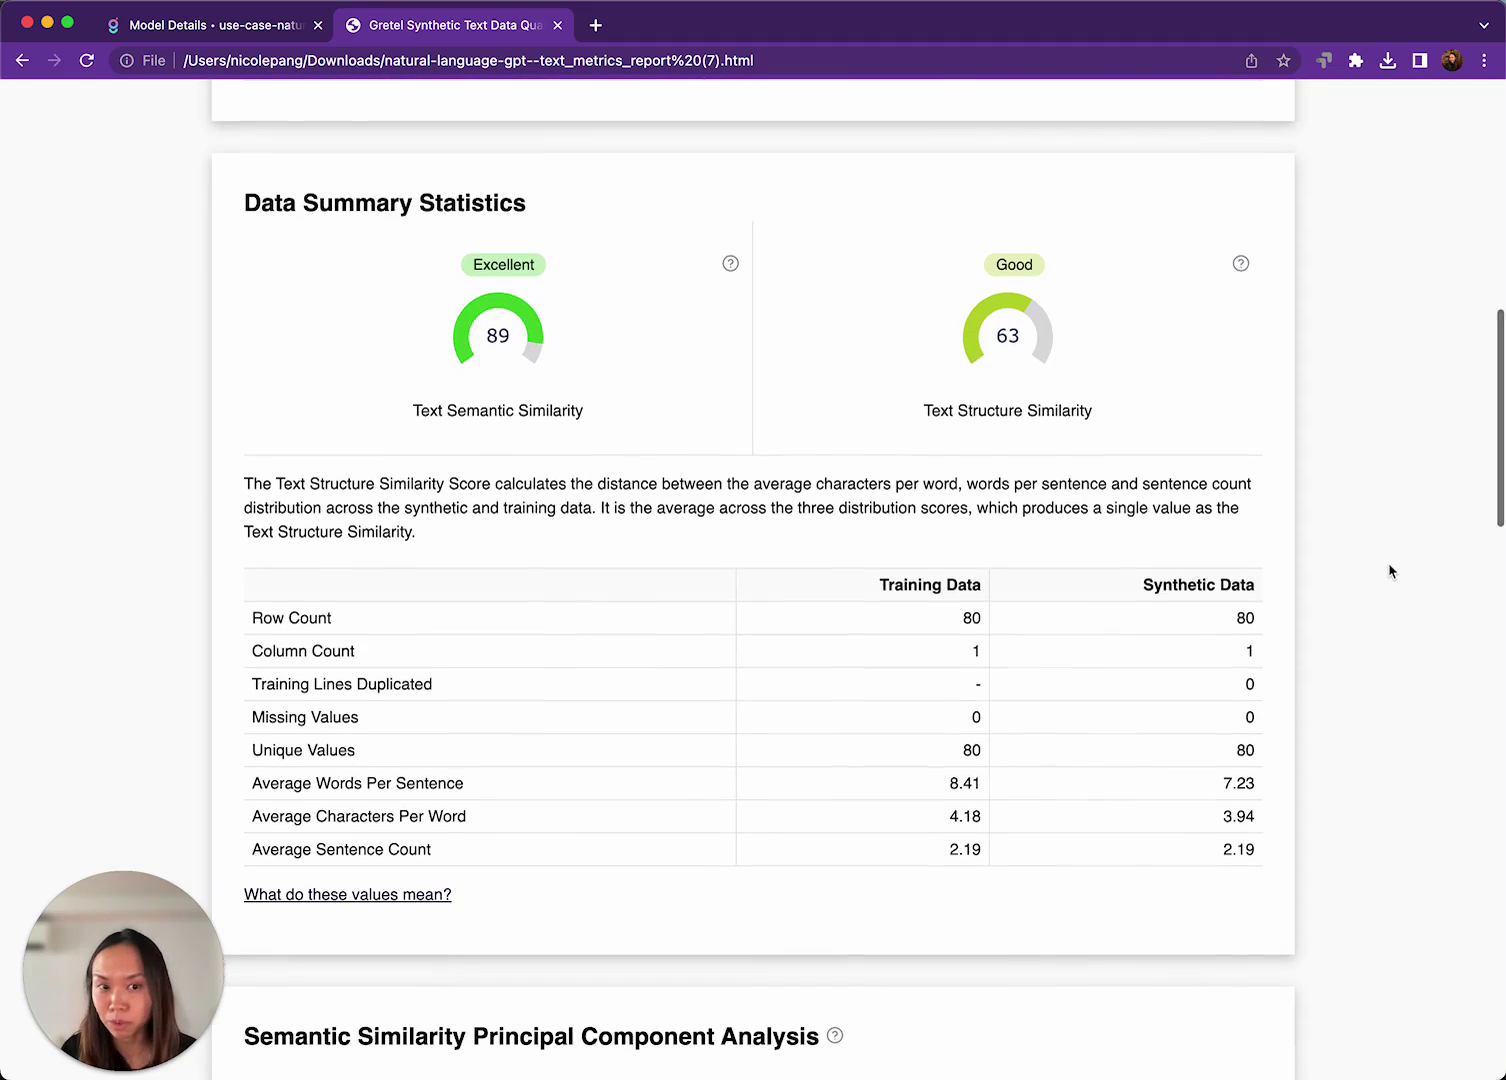
scroll(1390, 571, down, 1)
scroll(1390, 571, down, 1)
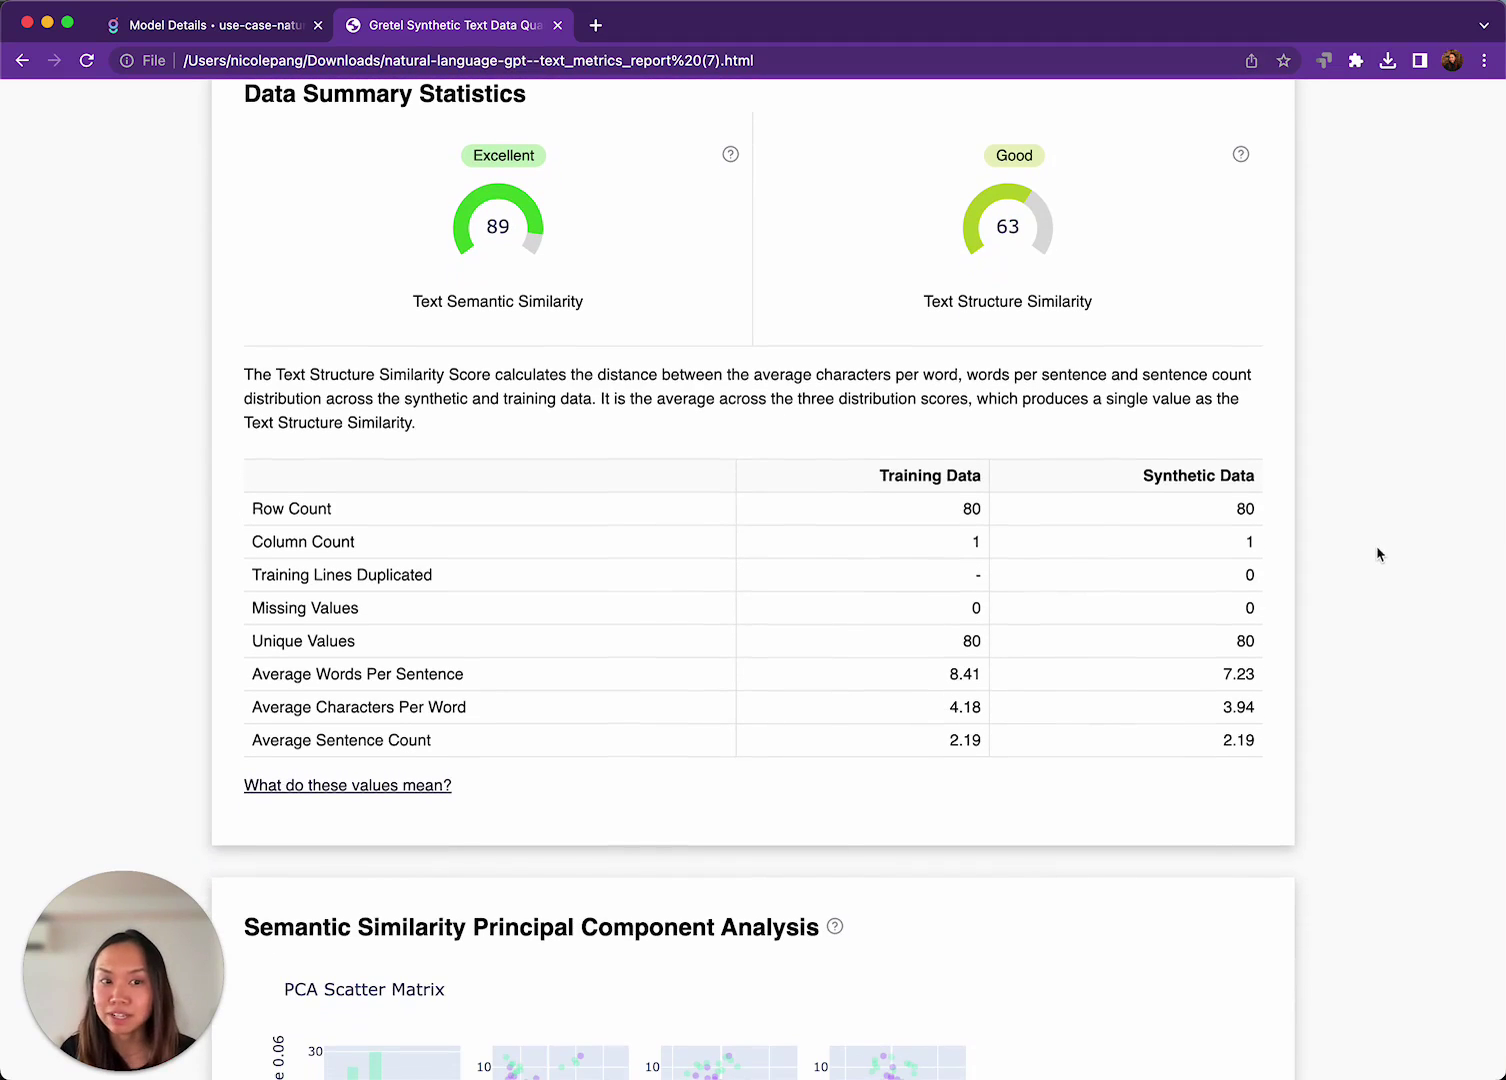
- Expand the Semantic Similarity Principal Component Analysis explanation and examine the PCA scatter matrix of train and synthetic data
scroll(864, 896, down, 10)
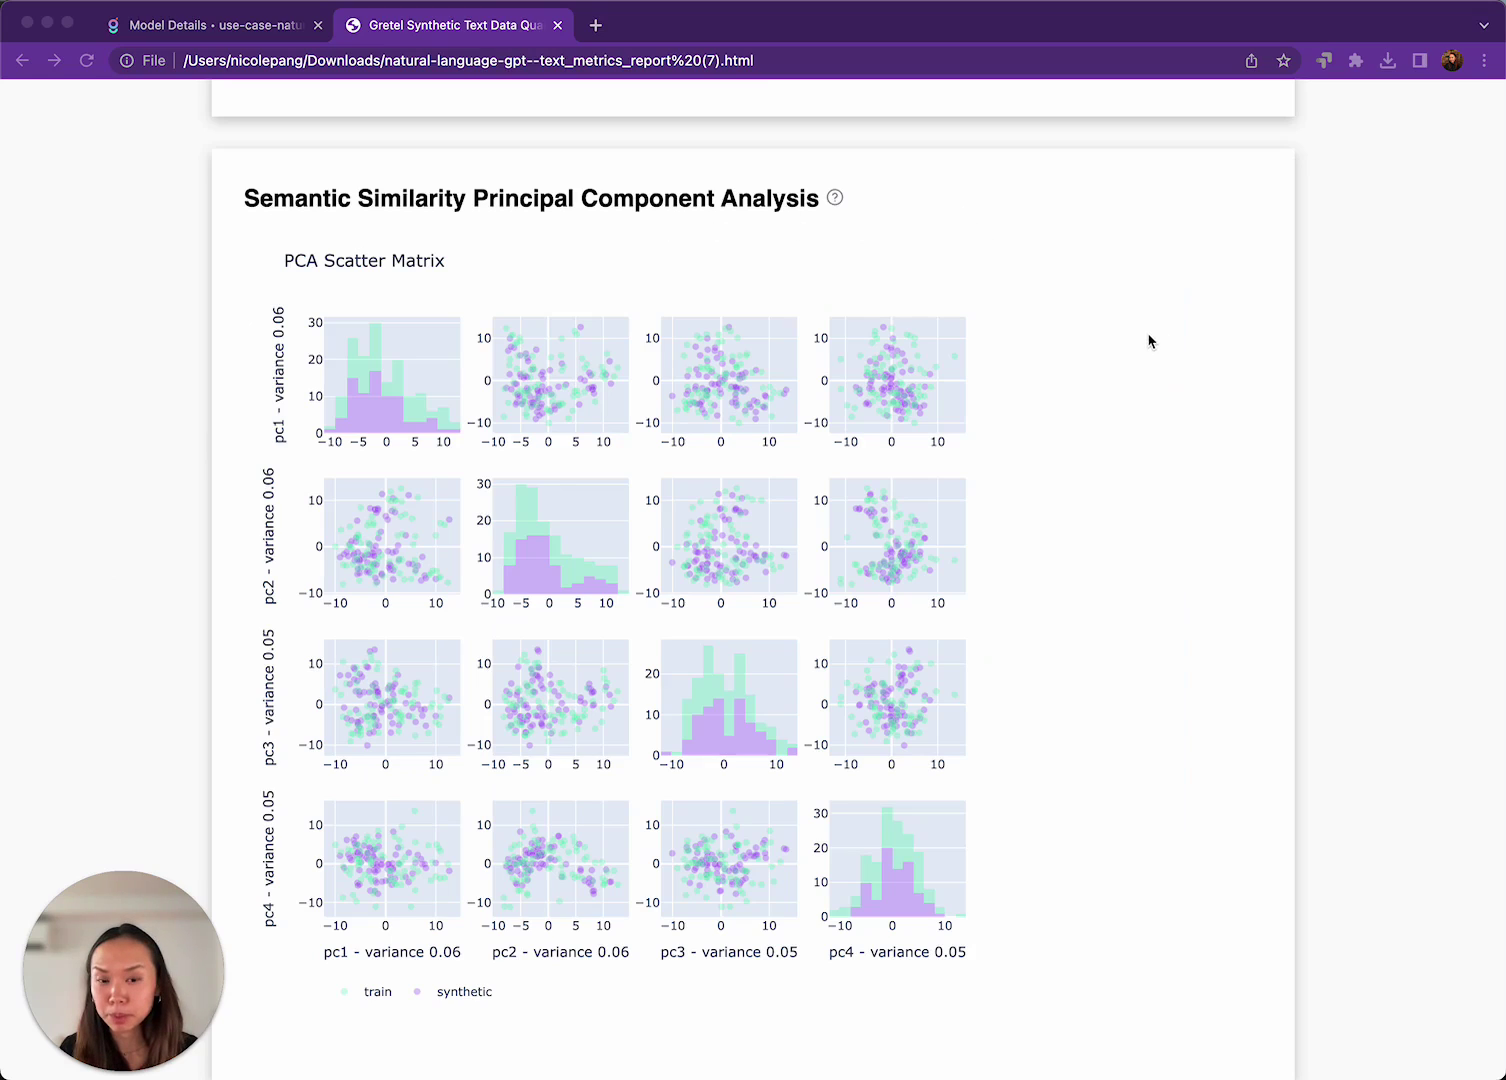
click(834, 202)
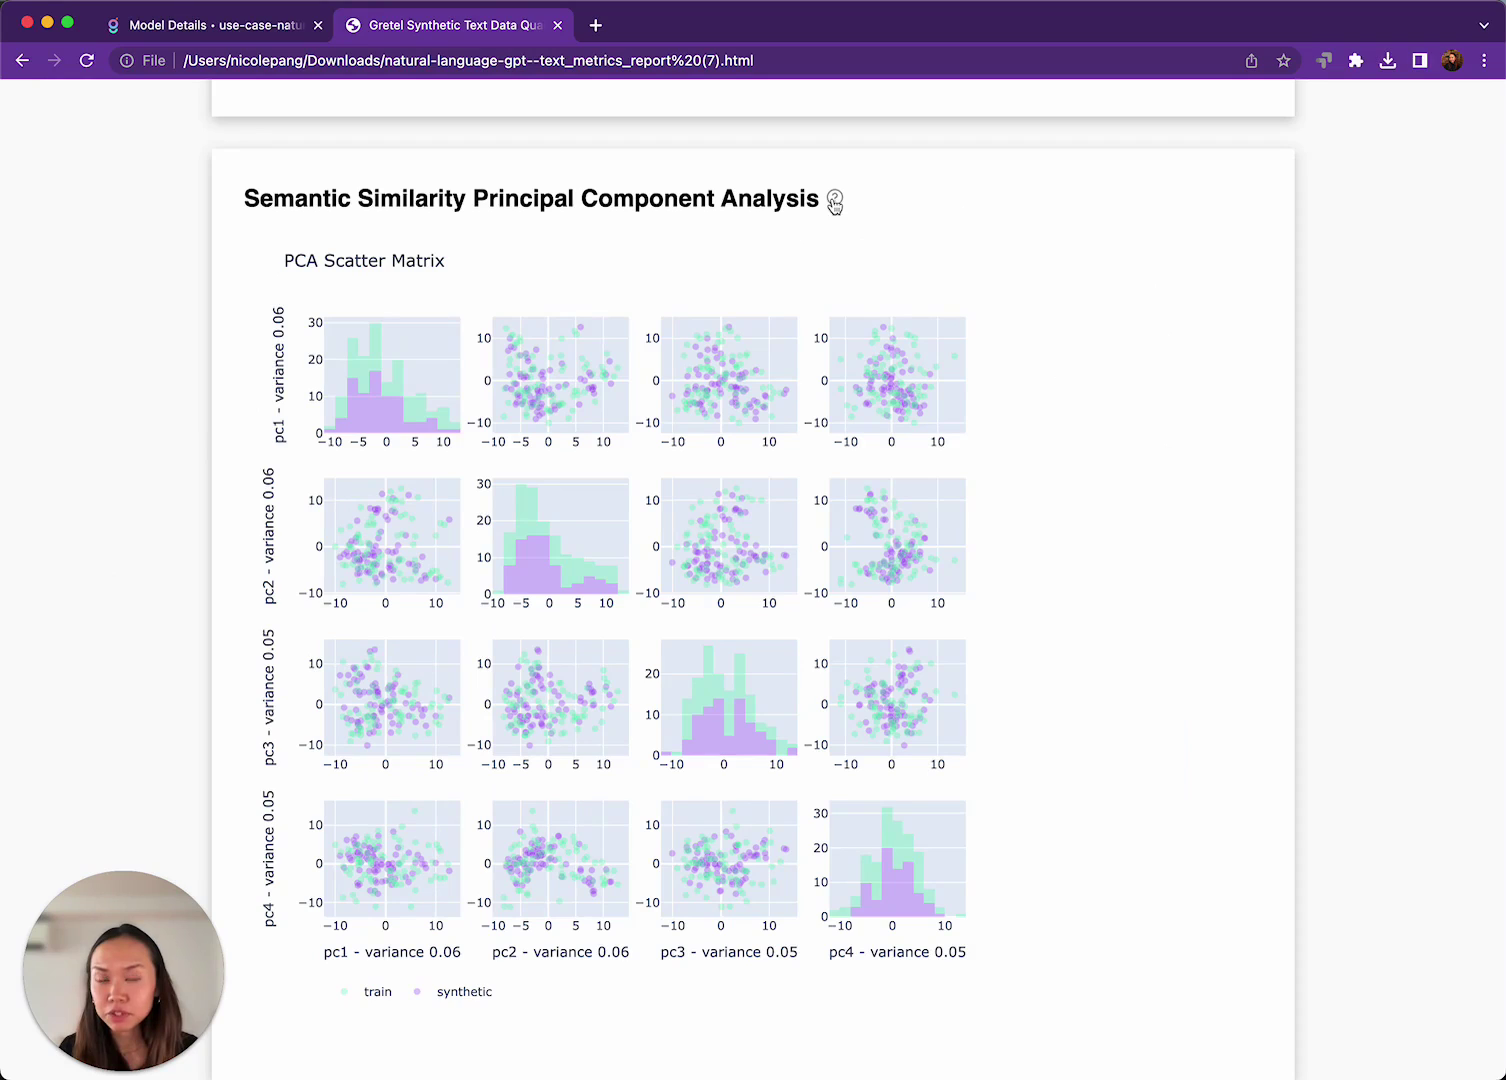
click(836, 202)
scroll(1127, 436, down, 2)
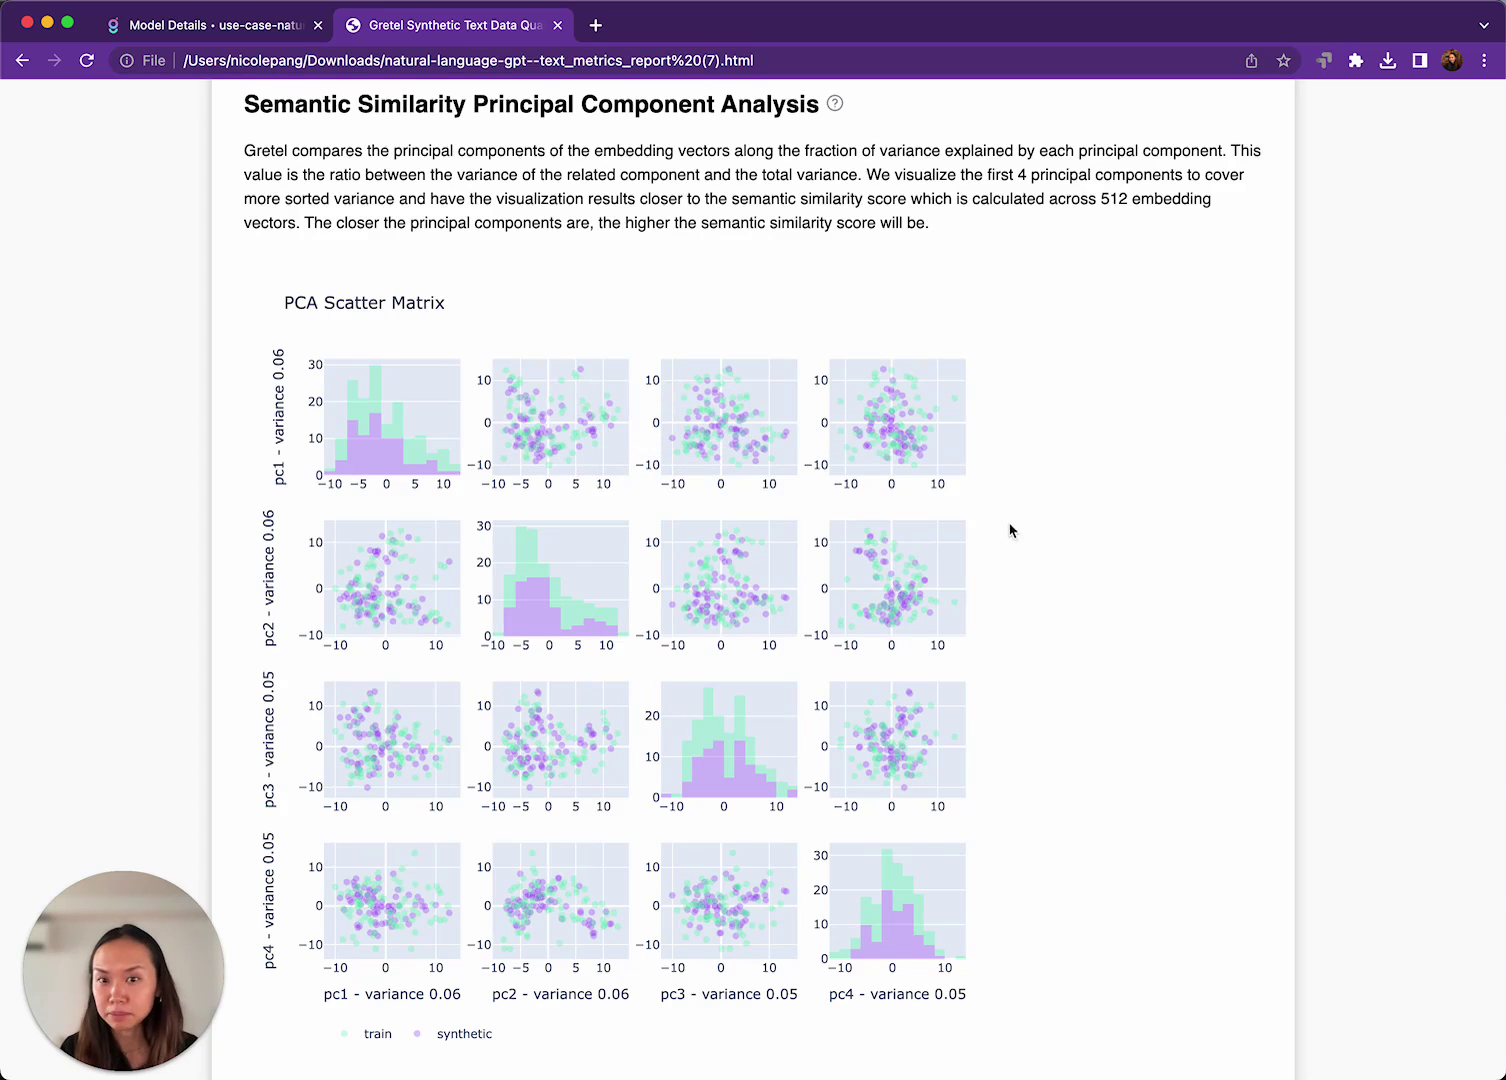
scroll(1087, 521, down, 3)
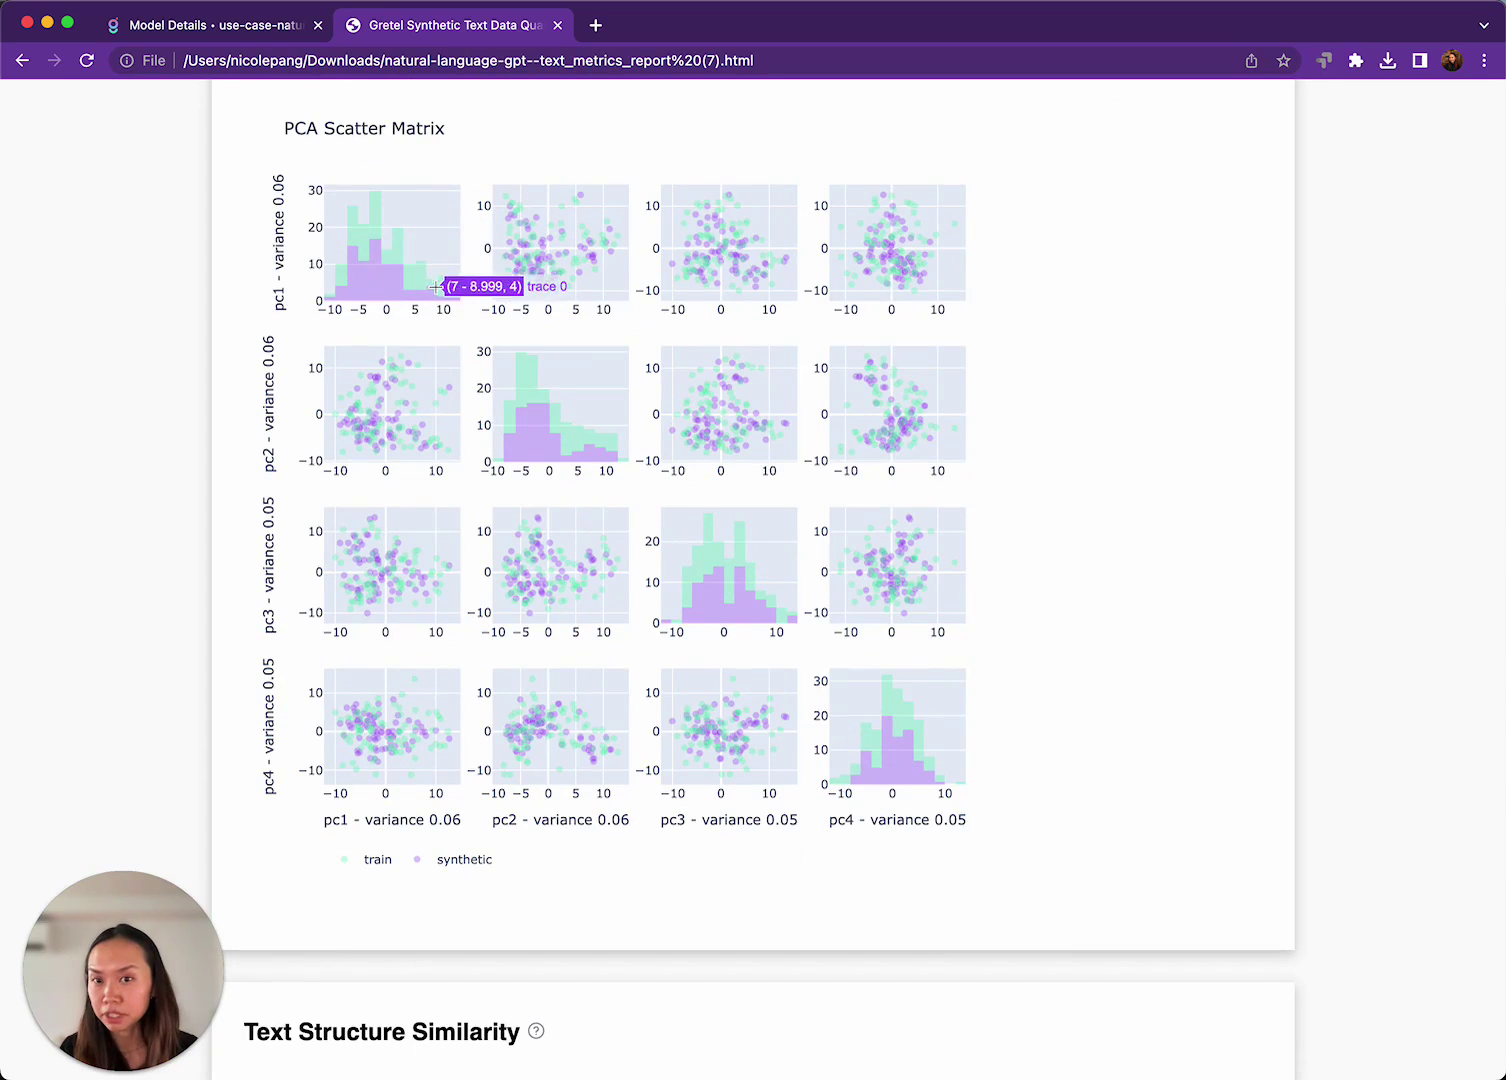
- Expand the Text Structure Similarity explanation and examine the sentence count, words per sentence and characters per word distributions
scroll(1080, 722, down, 5)
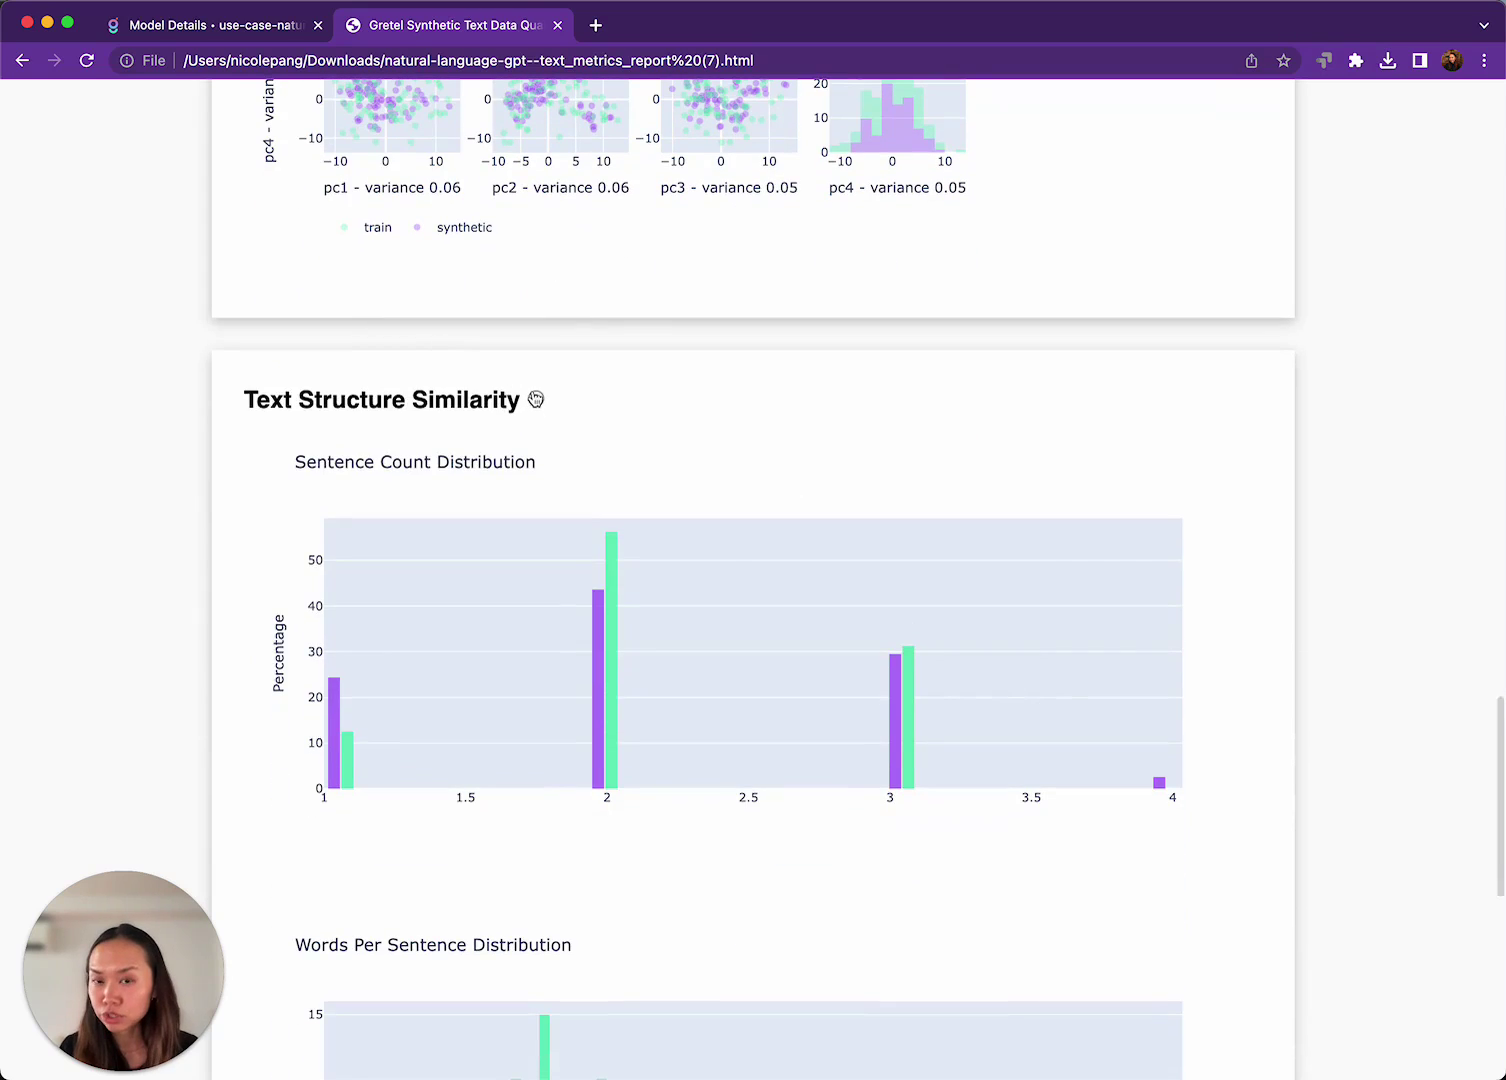
click(537, 404)
scroll(617, 460, down, 2)
scroll(617, 460, down, 2)
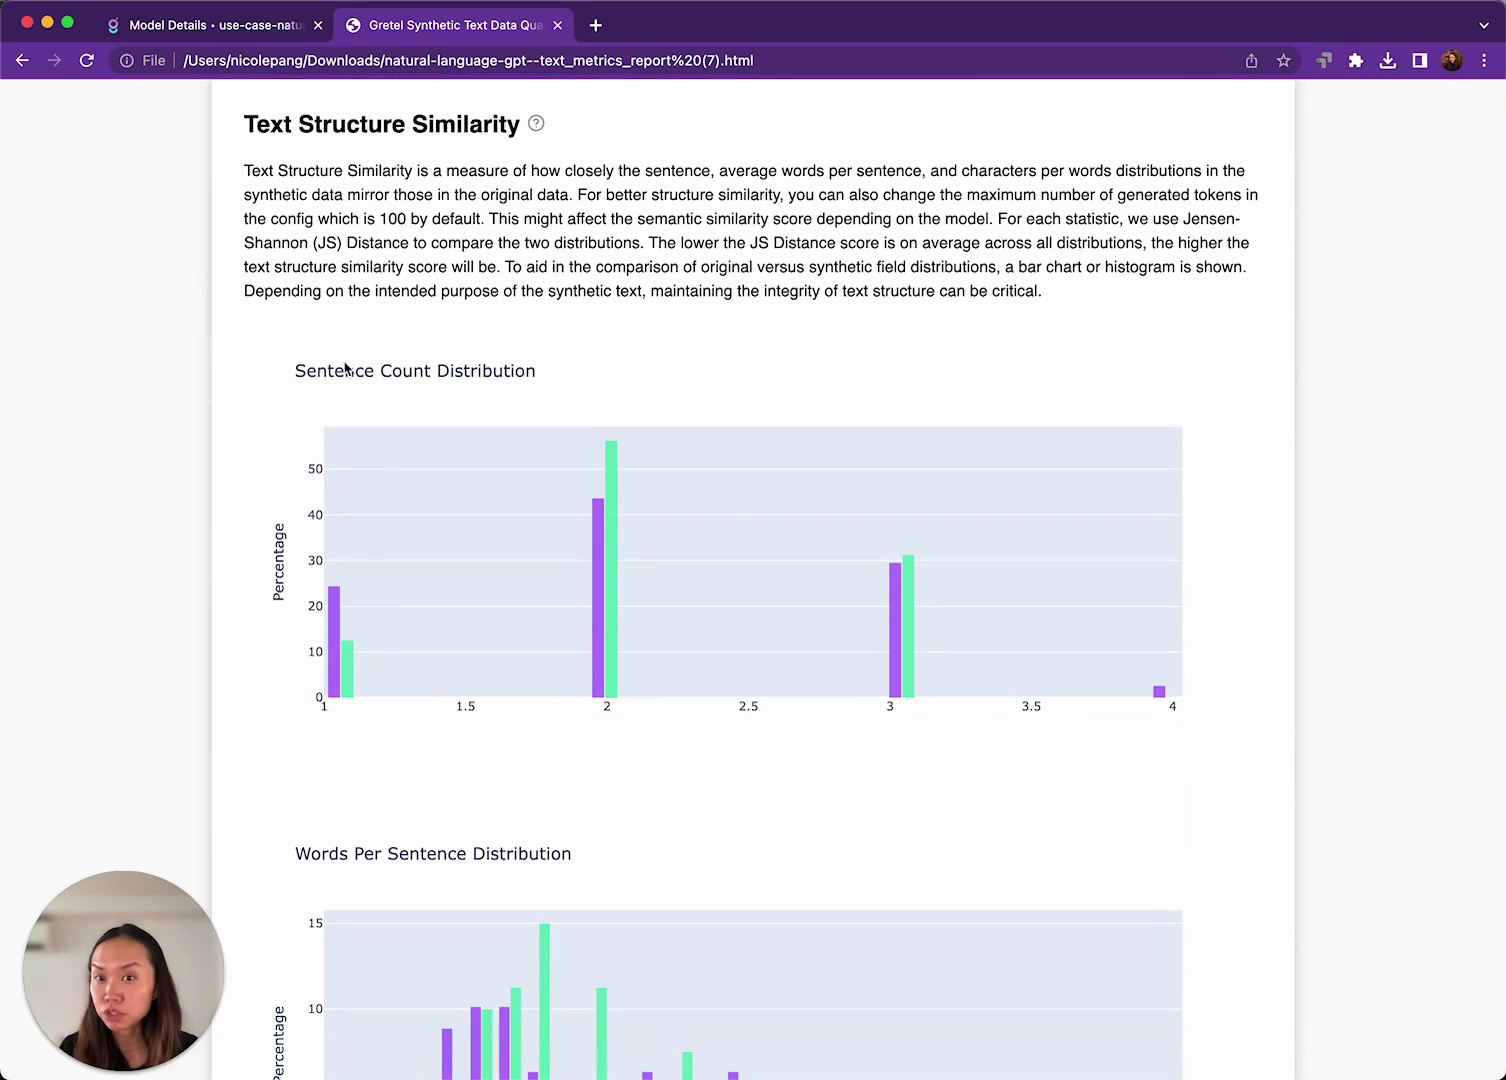
scroll(278, 528, down, 2)
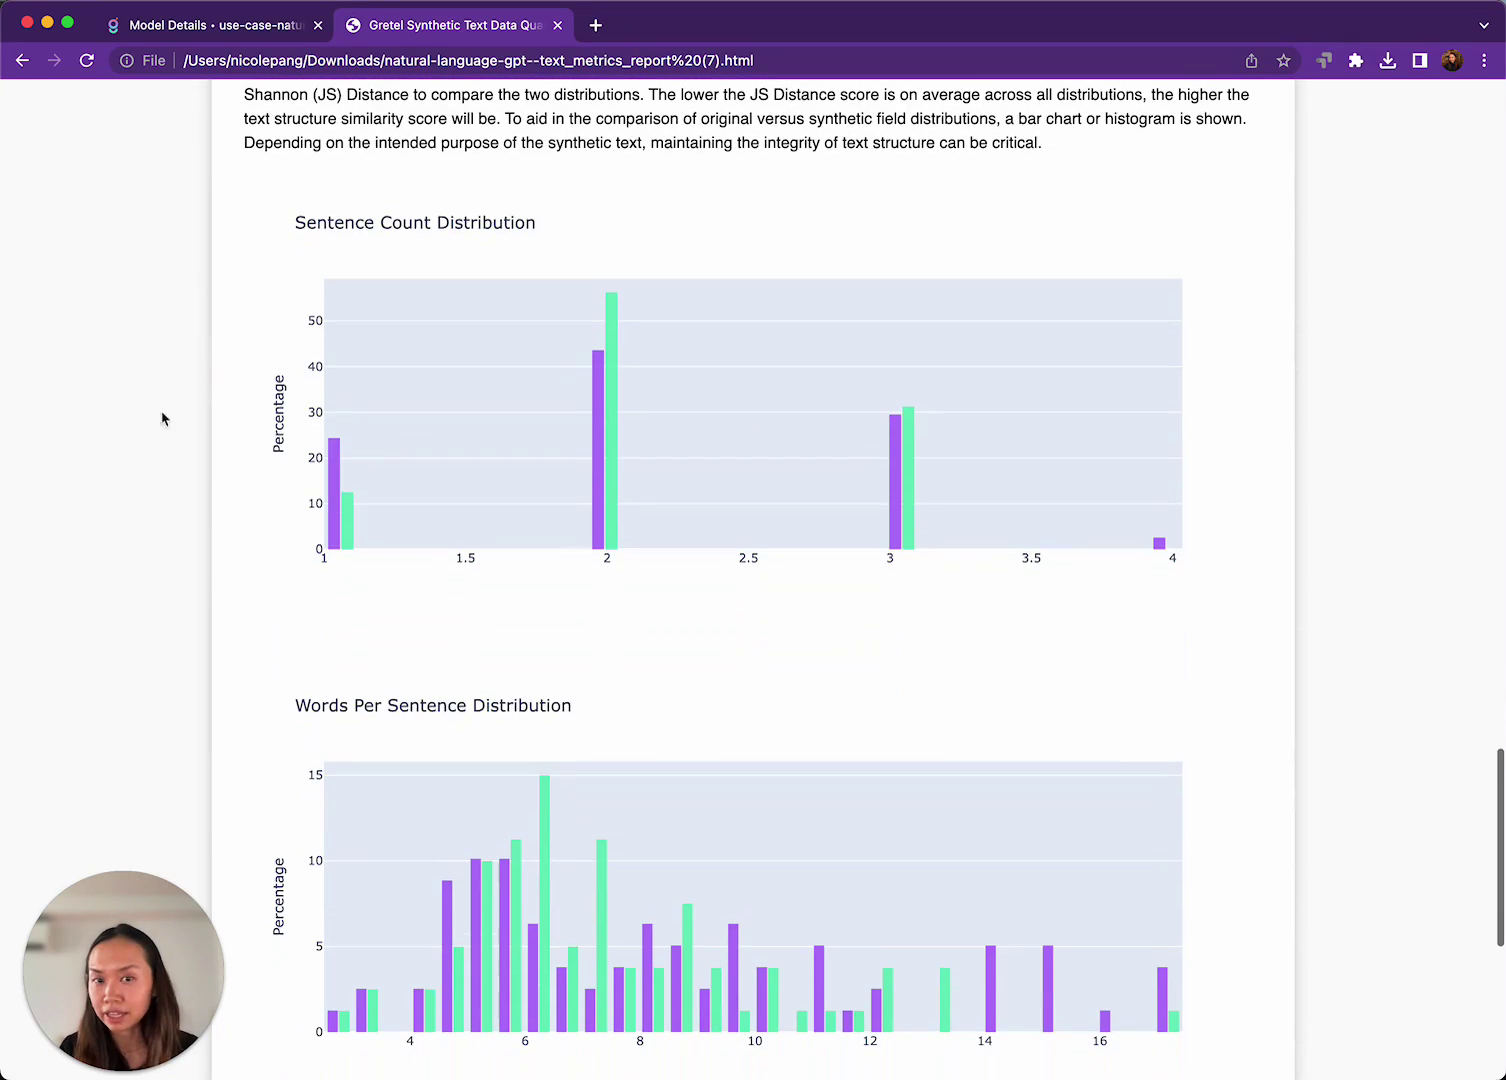
scroll(1268, 530, down, 3)
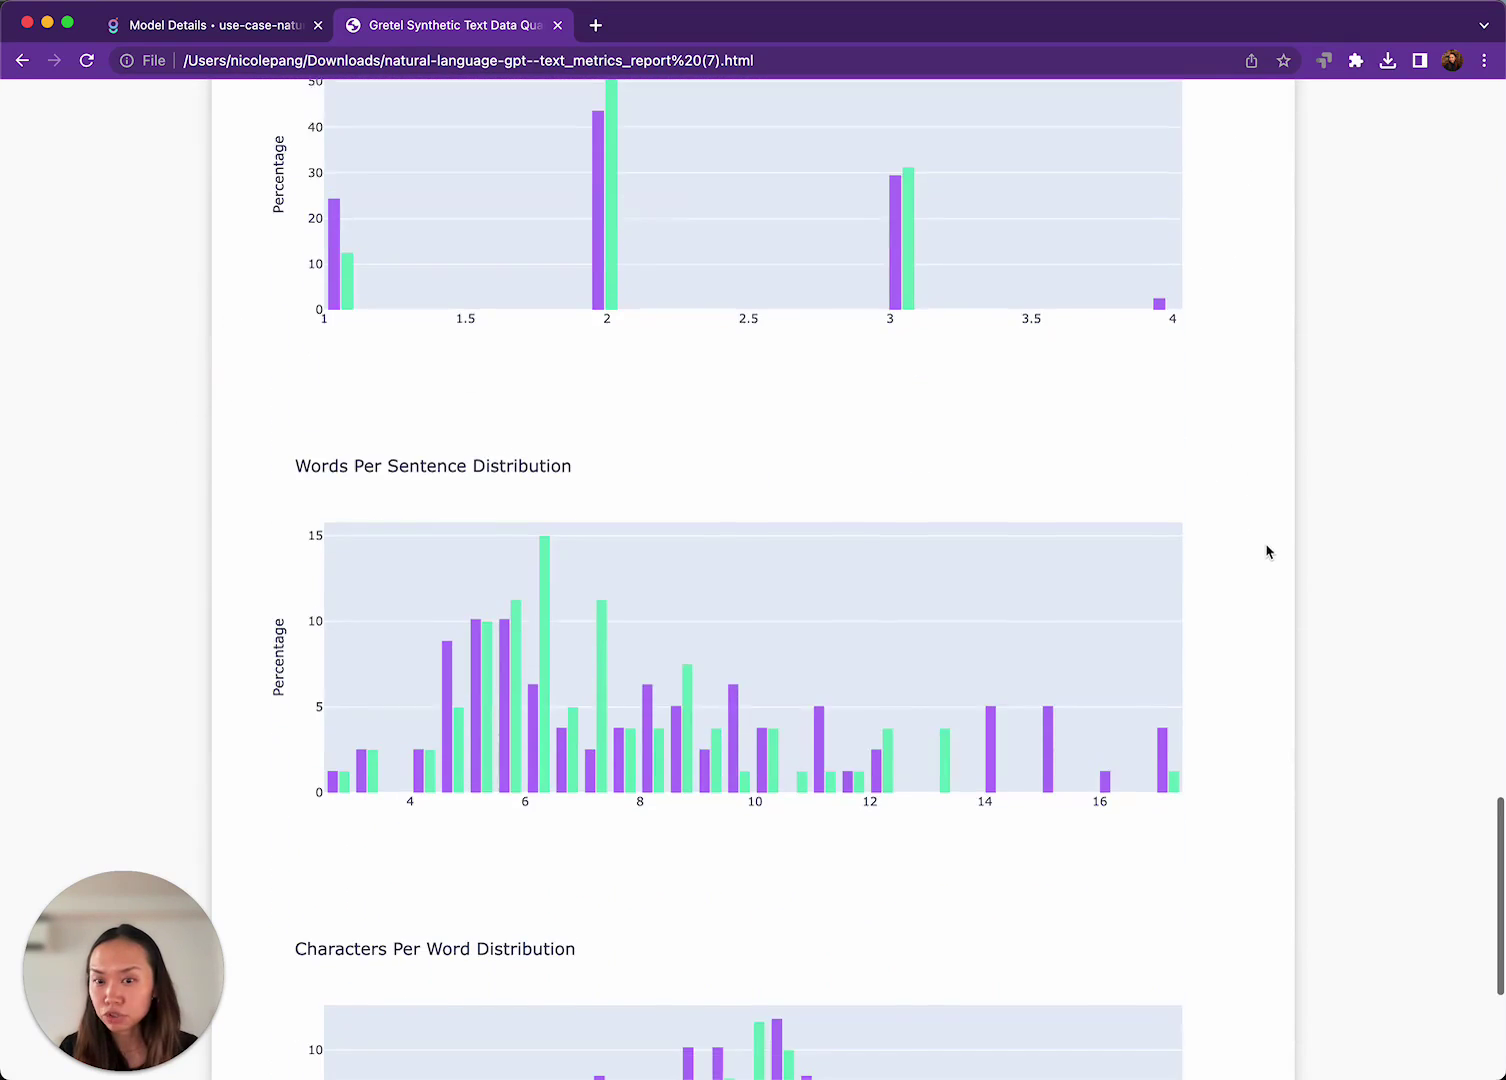
scroll(215, 491, down, 3)
scroll(236, 555, down, 2)
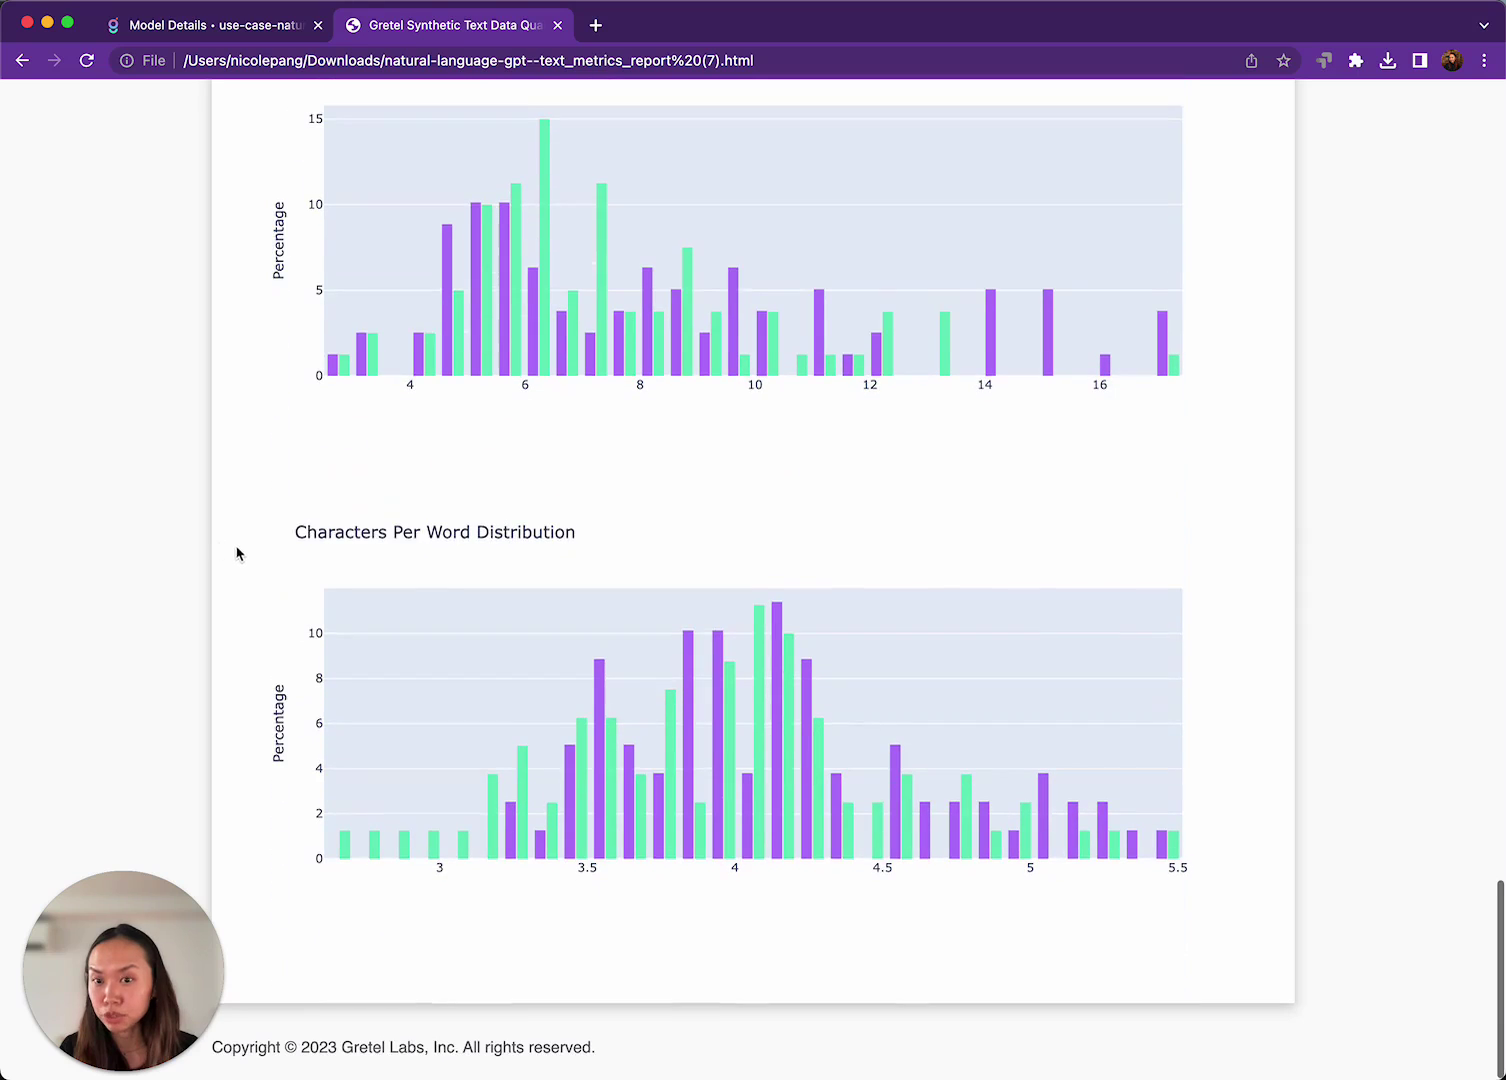
scroll(1180, 600, up, 2)
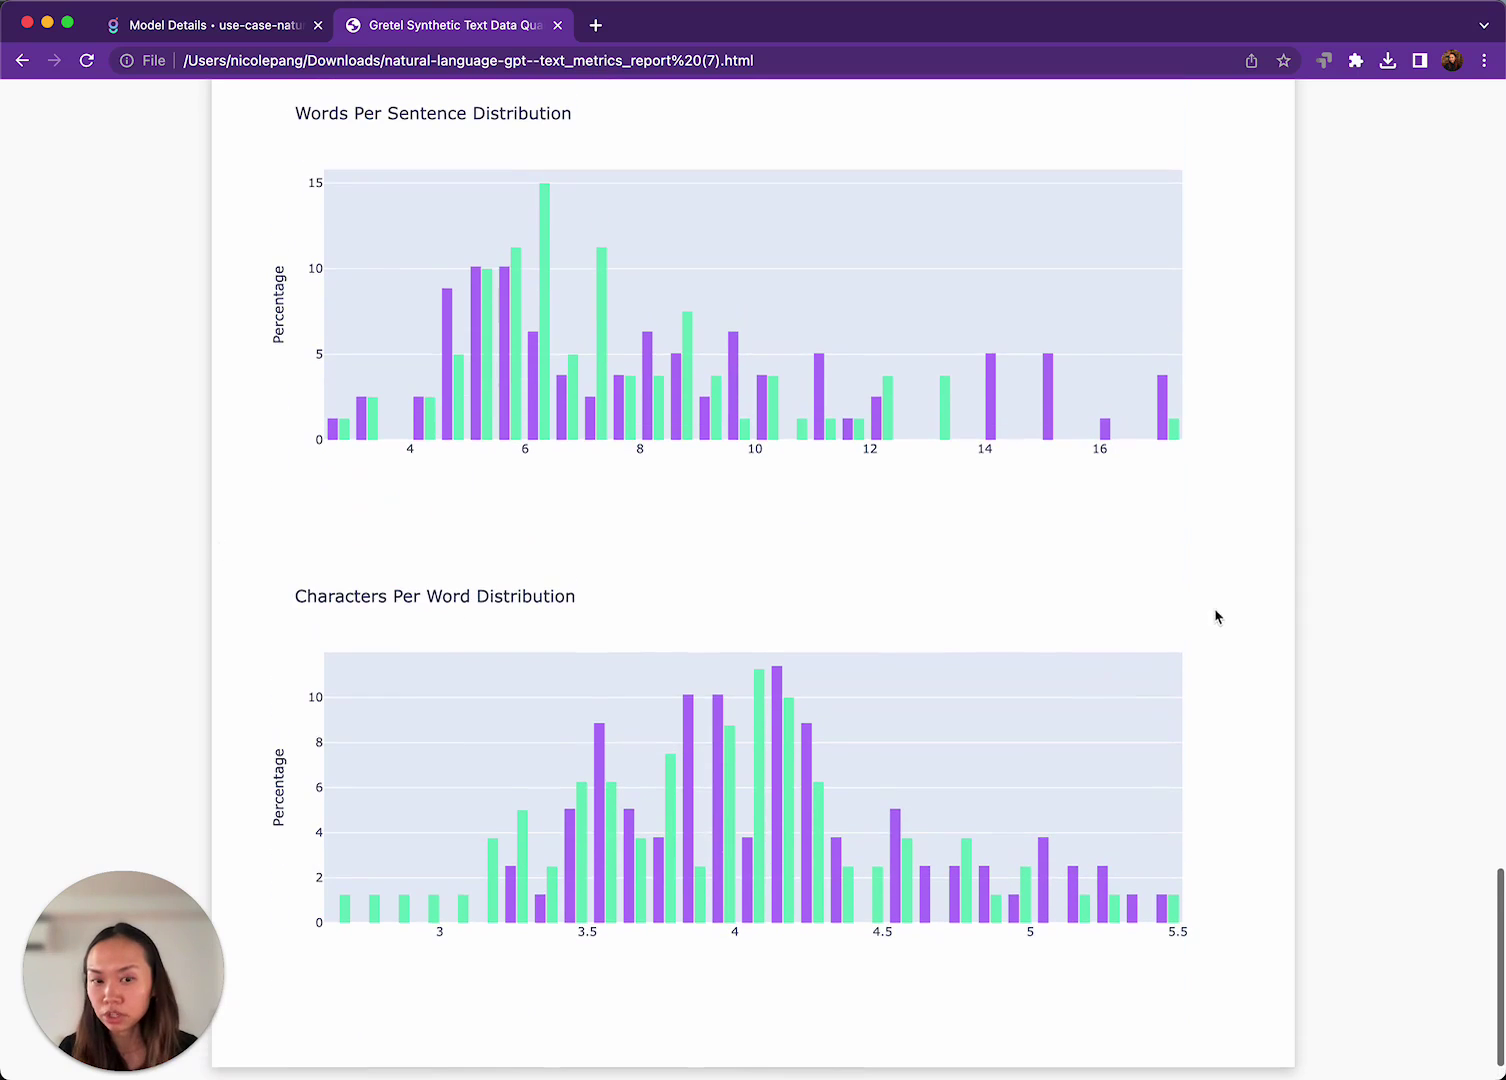
- Go back to the top of the quality report and return to the natural-language-gpt model's details page
scroll(1271, 555, up, 15)
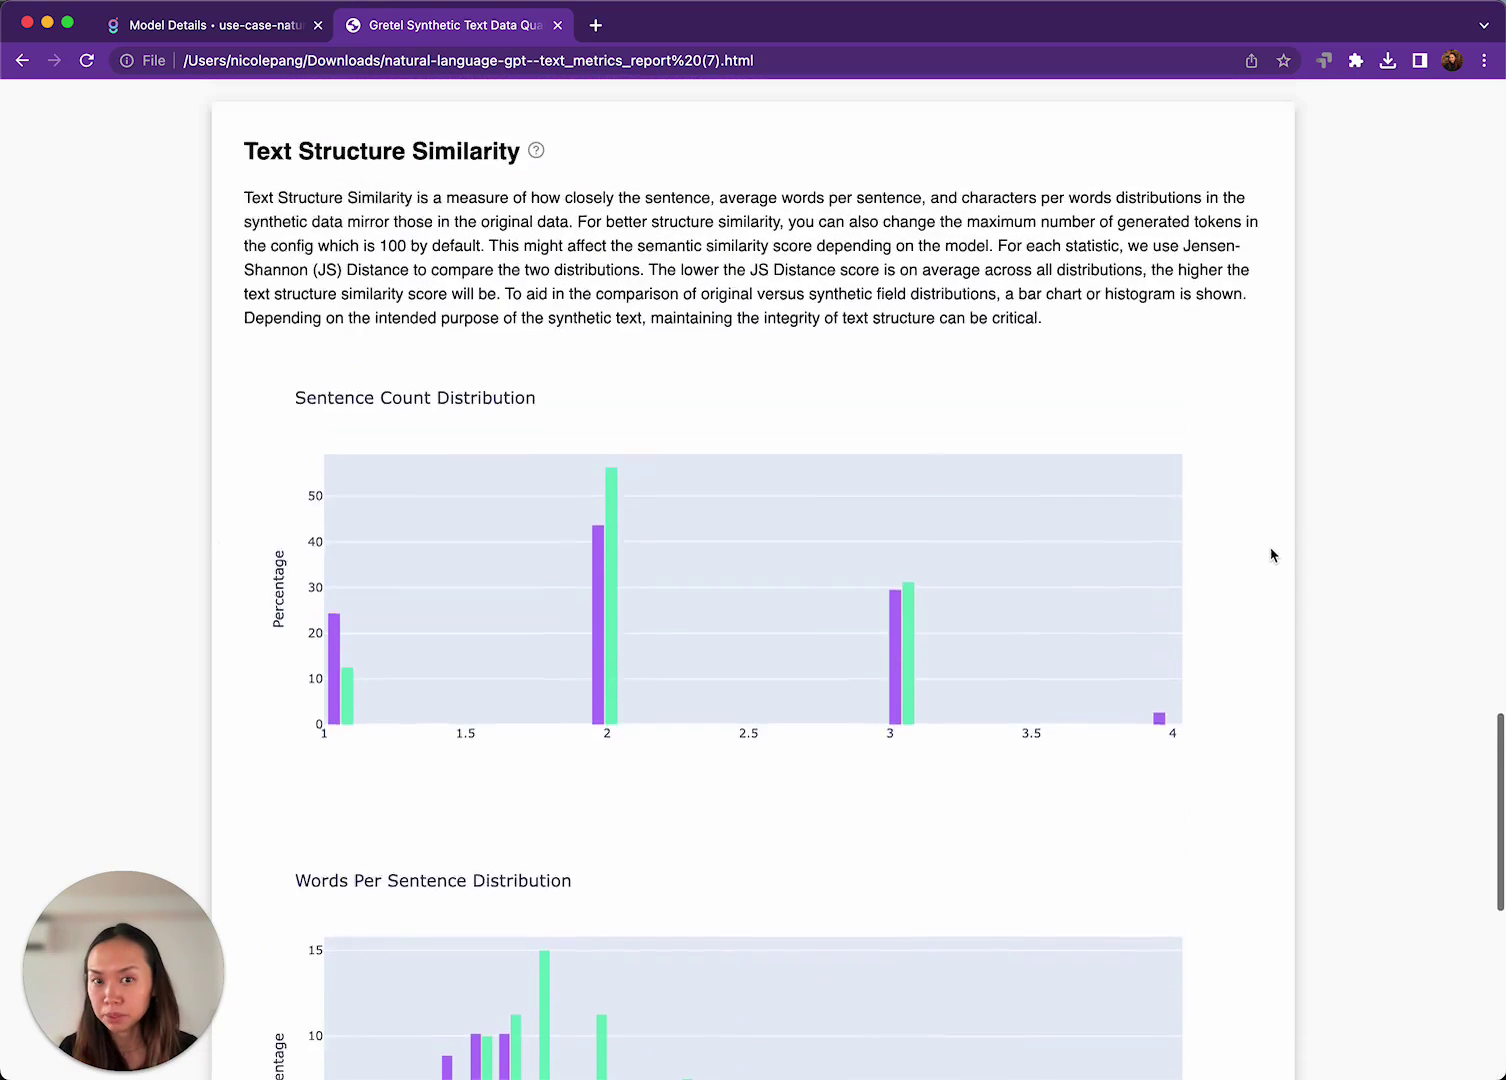
scroll(1271, 555, up, 20)
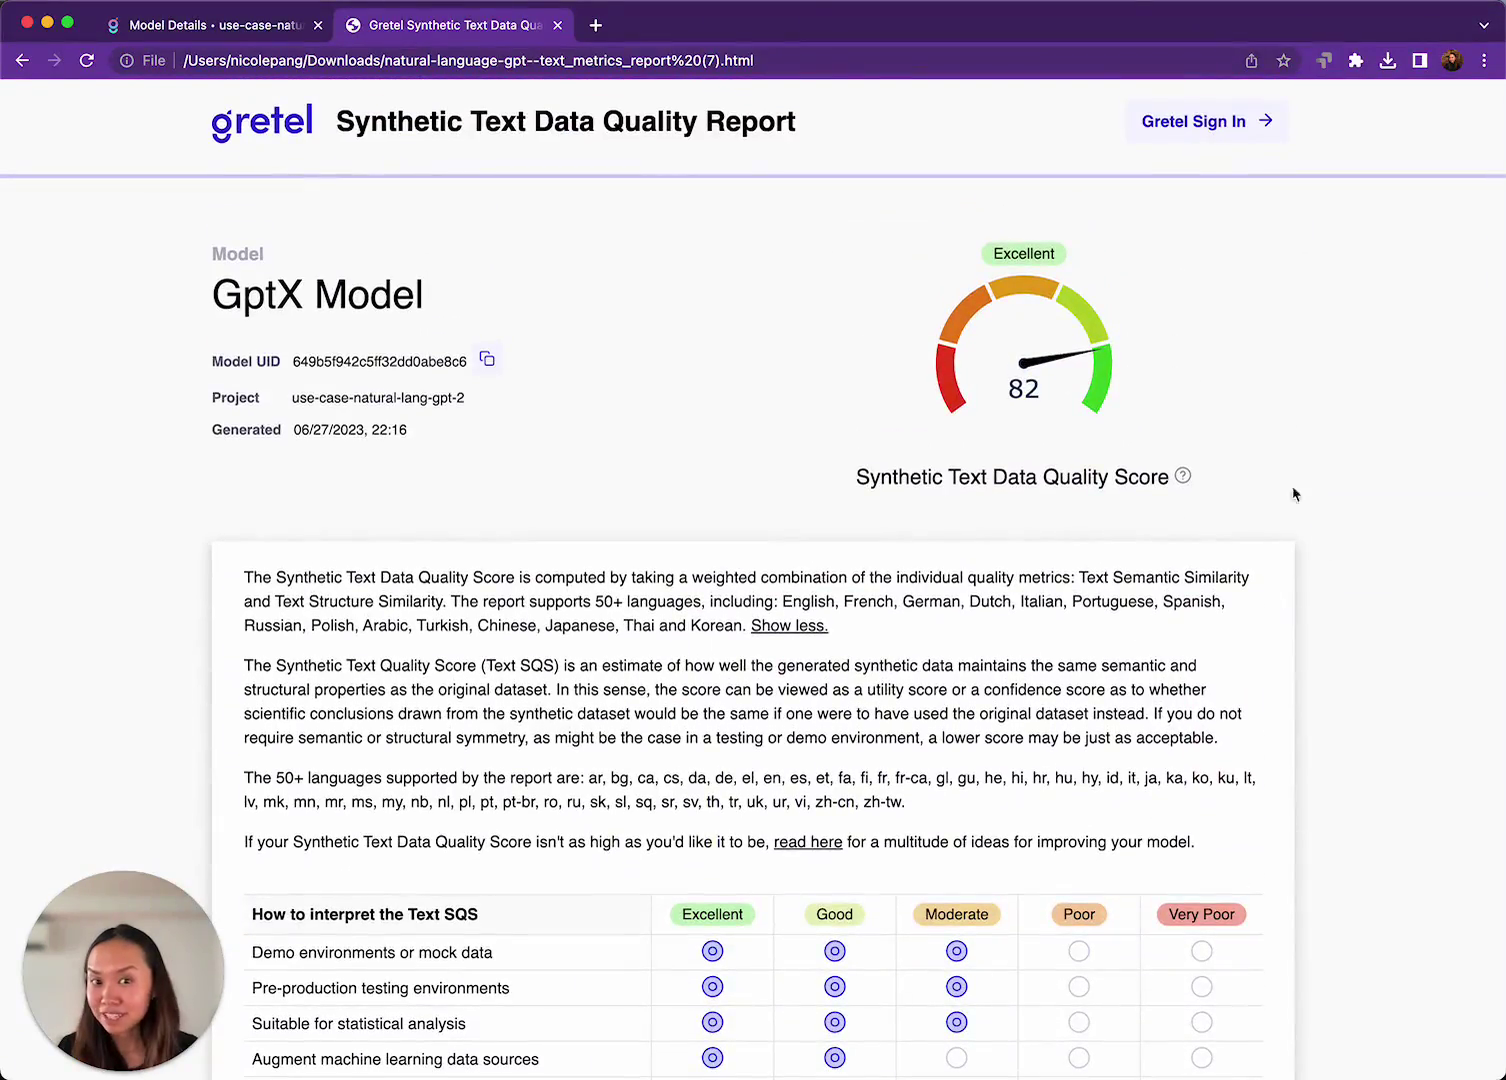
click(216, 24)
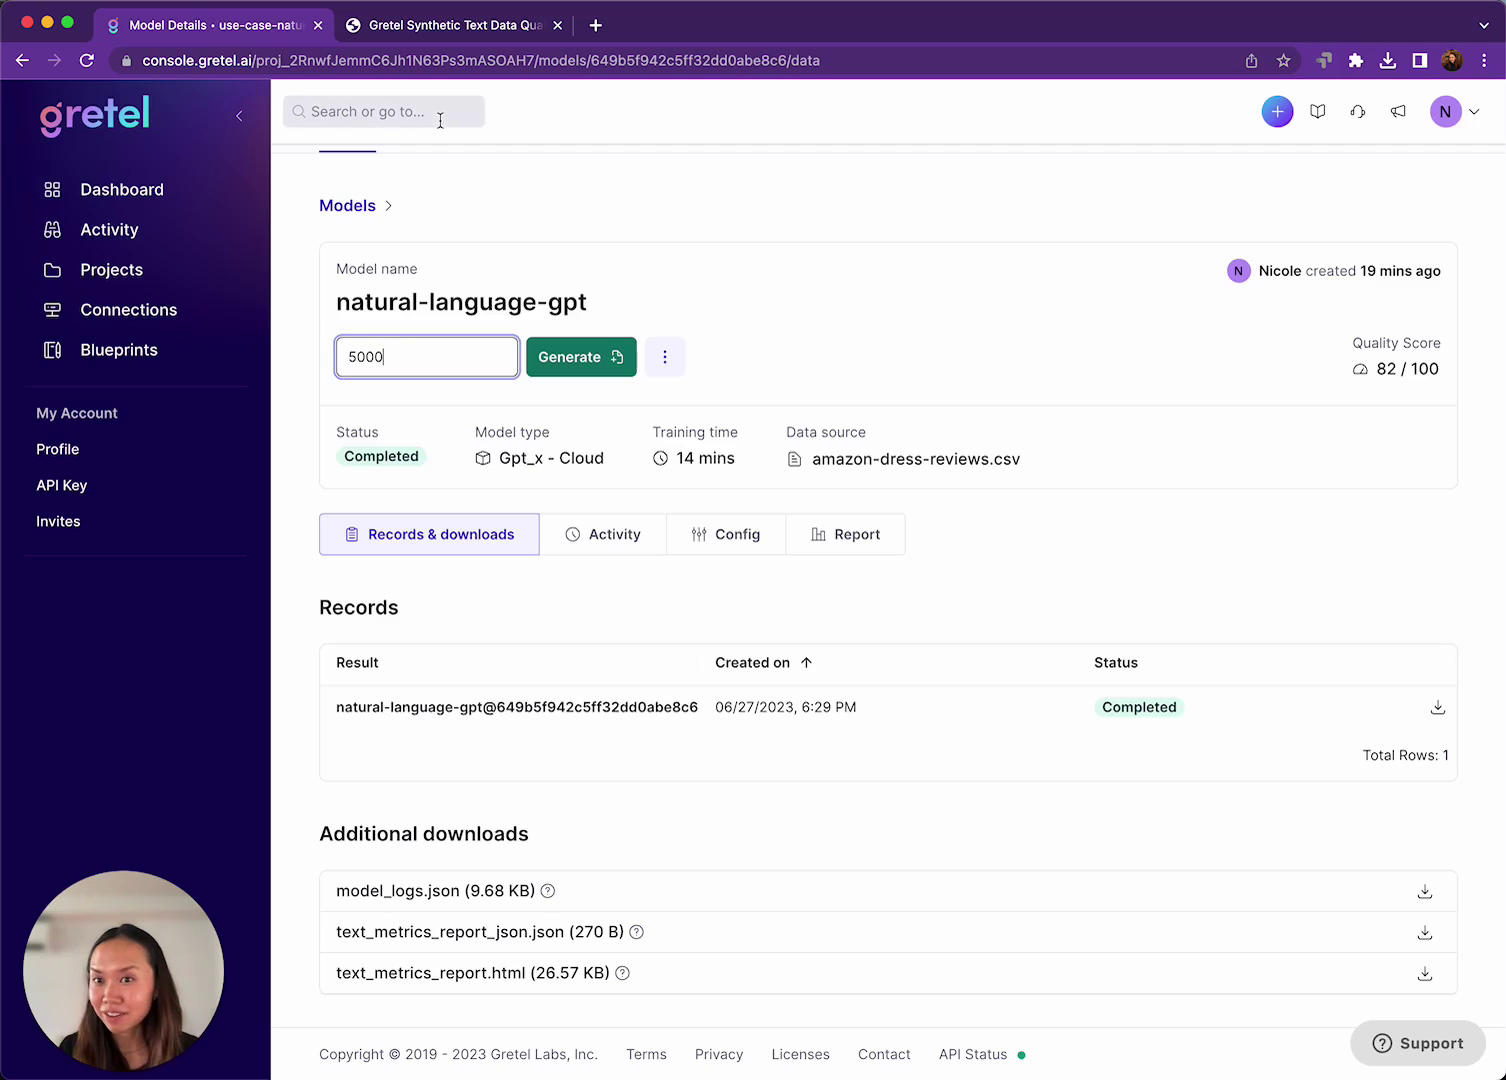